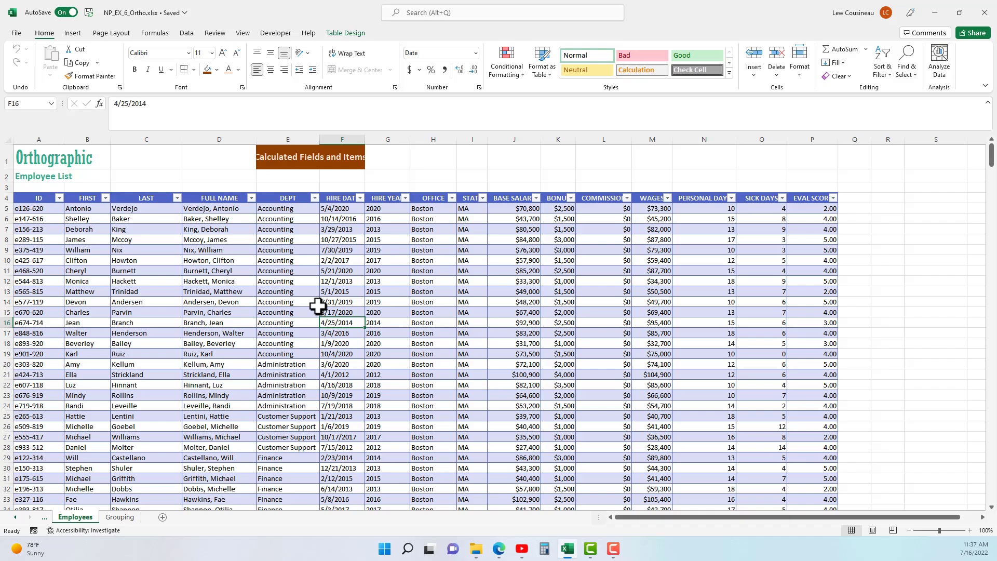
# Review the salary and bonus figures and the FULL NAME, OFFICE, BASE SALARY and COMMISSION columns.
pyautogui.moveTo(527, 208); pyautogui.dragTo(649, 229)
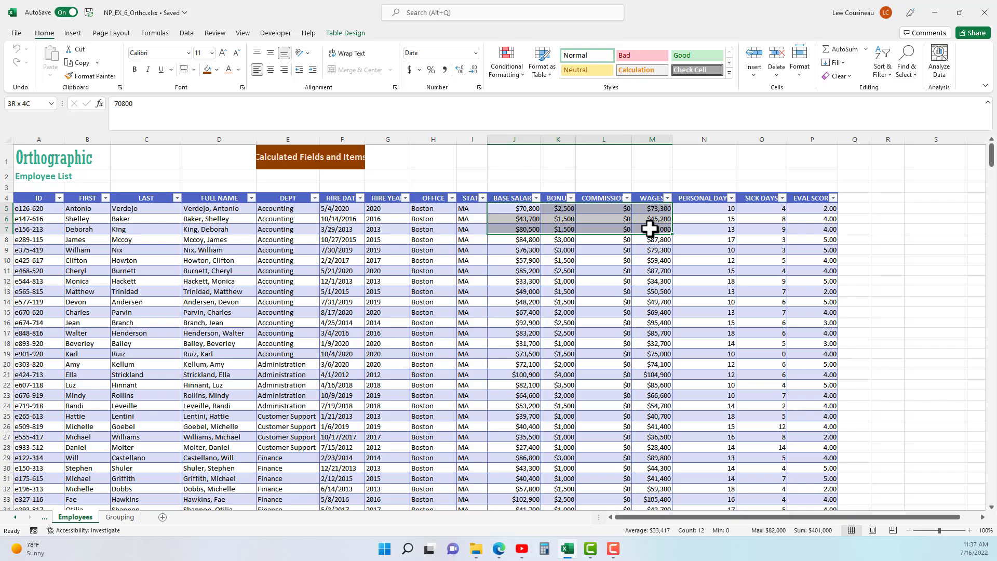
pyautogui.moveTo(650, 229); pyautogui.dragTo(650, 229)
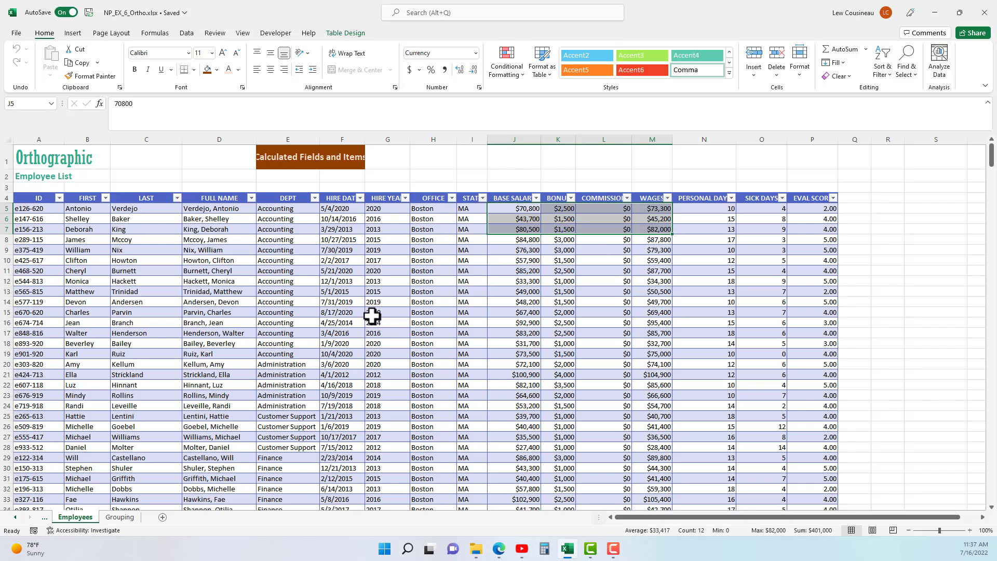
pyautogui.click(224, 134)
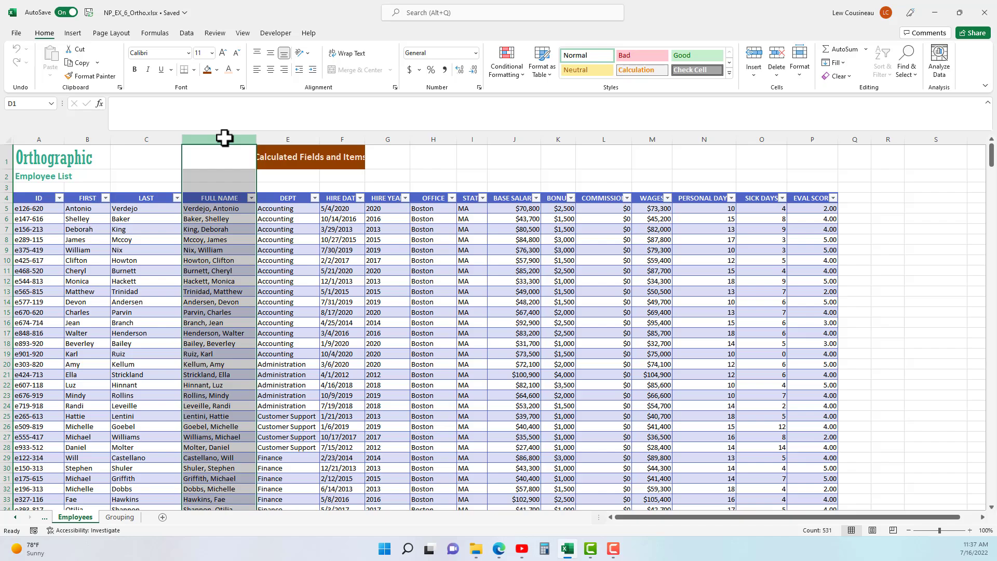
pyautogui.click(433, 134)
pyautogui.click(510, 136)
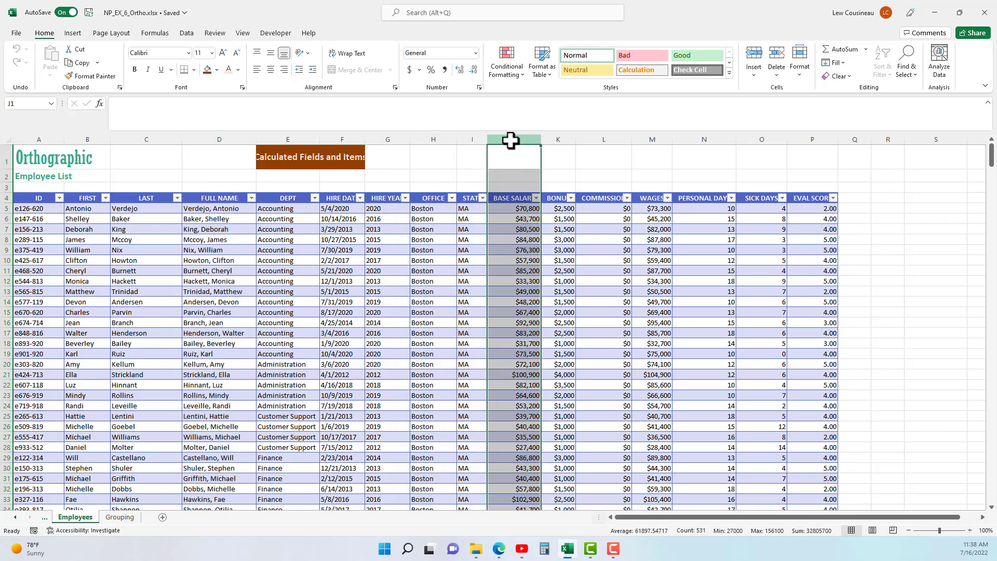
pyautogui.click(599, 136)
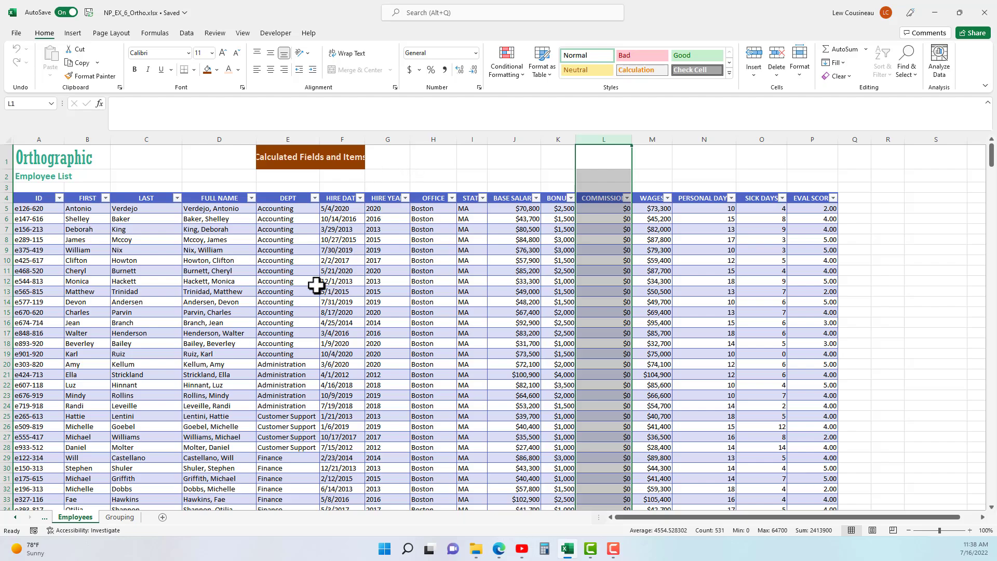
# Inspect the Accounting names, Boston office entries and full-name formula, then show the Insert commands.
pyautogui.moveTo(283, 210); pyautogui.dragTo(282, 443)
pyautogui.scroll(-3, 282, 452)
pyautogui.moveTo(290, 369); pyautogui.dragTo(301, 407)
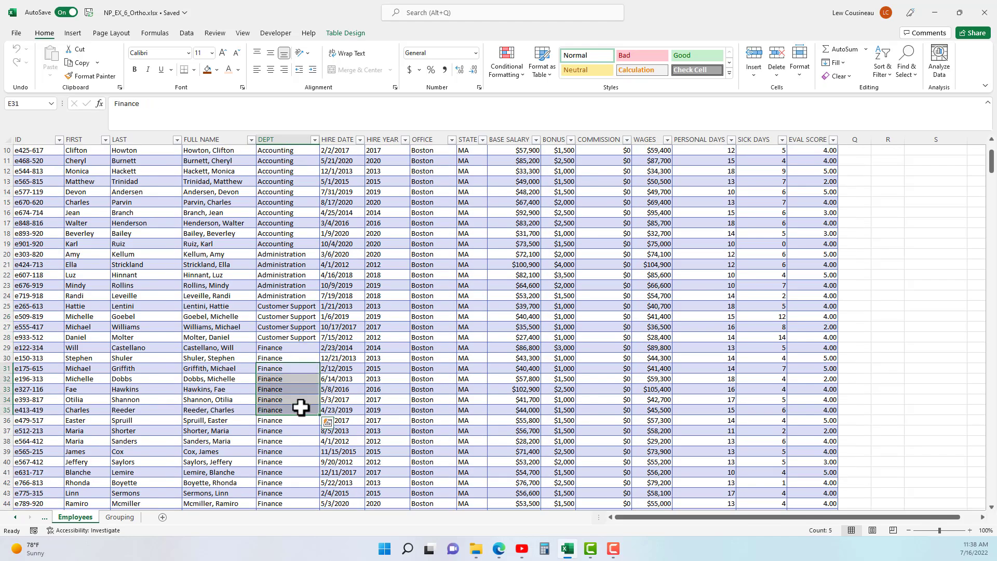
pyautogui.moveTo(429, 346); pyautogui.dragTo(434, 398)
pyautogui.click(474, 379)
pyautogui.scroll(3, 414, 435)
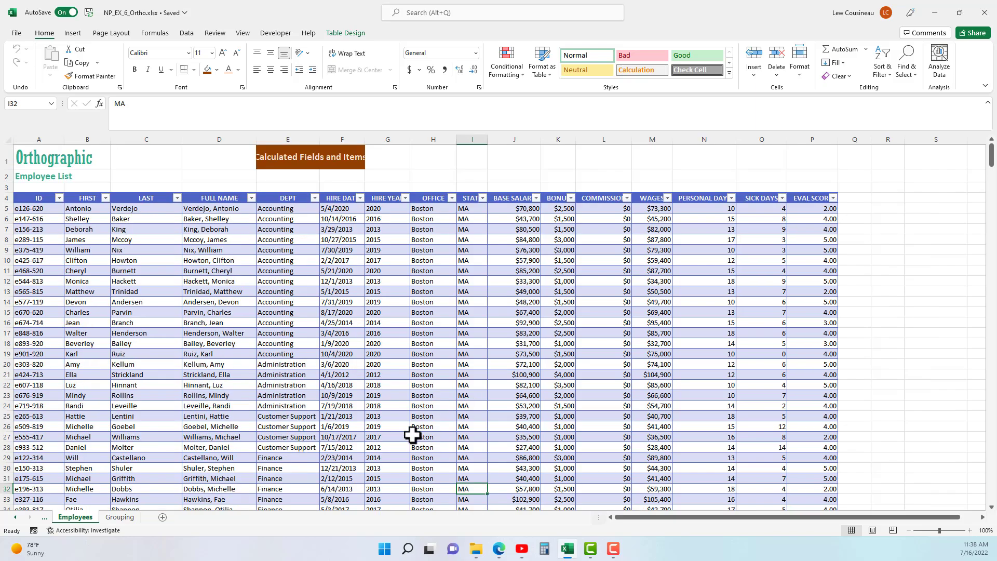
pyautogui.click(251, 292)
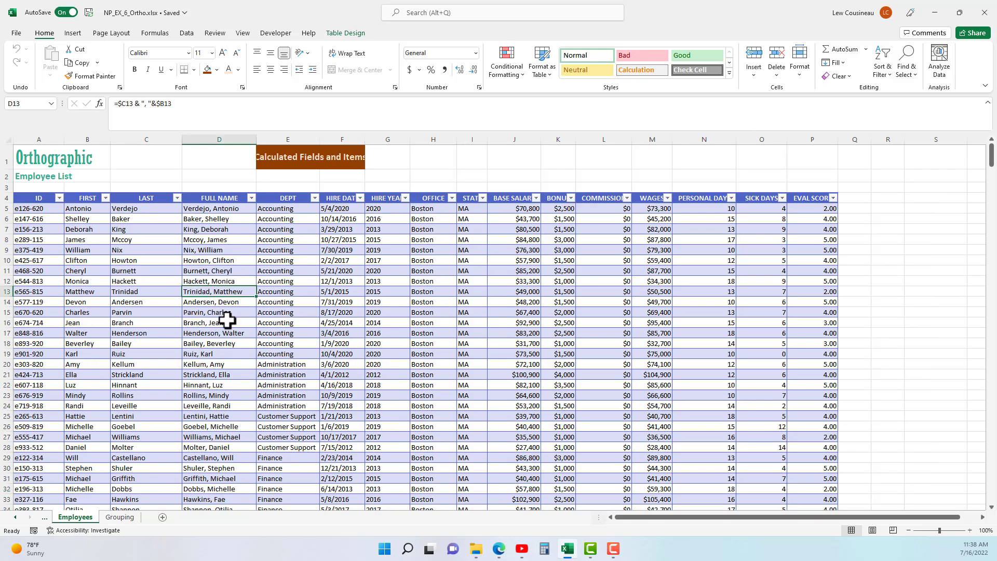
pyautogui.click(225, 280)
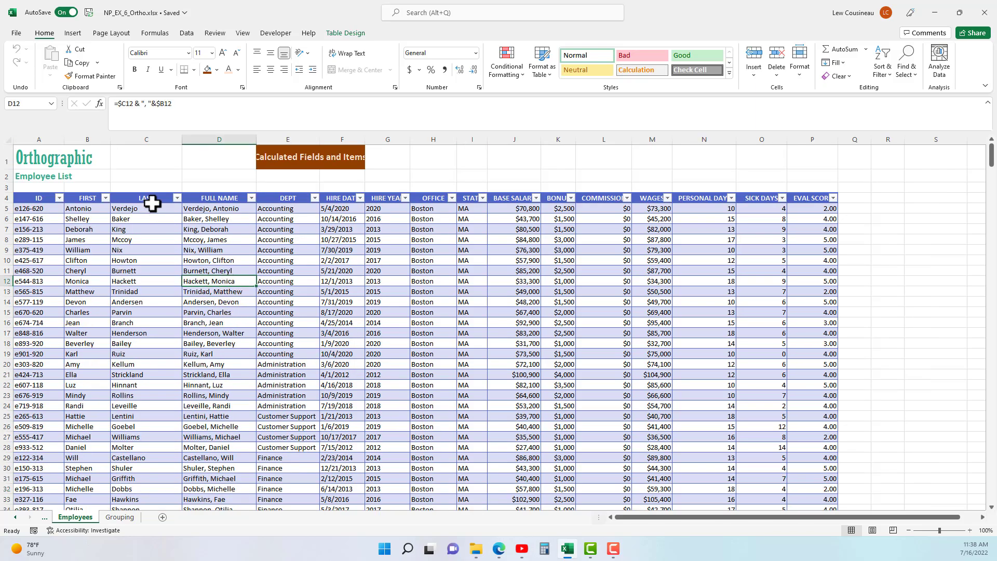
pyautogui.click(72, 33)
# Create a PivotTable on a new sheet with OFFICE and DEPT rows, summing WAGES and BONUS.
pyautogui.click(23, 70)
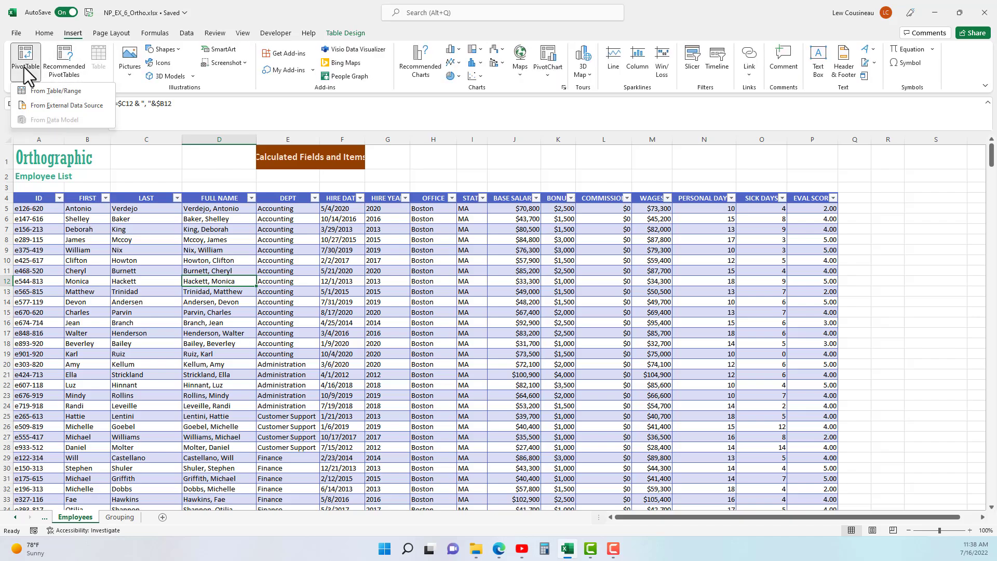
pyautogui.click(34, 99)
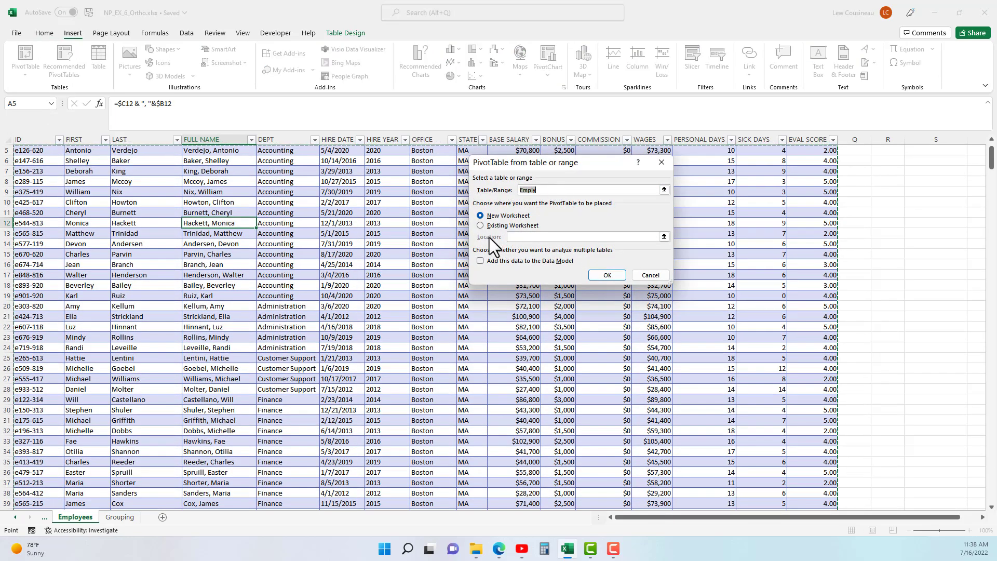
pyautogui.click(606, 274)
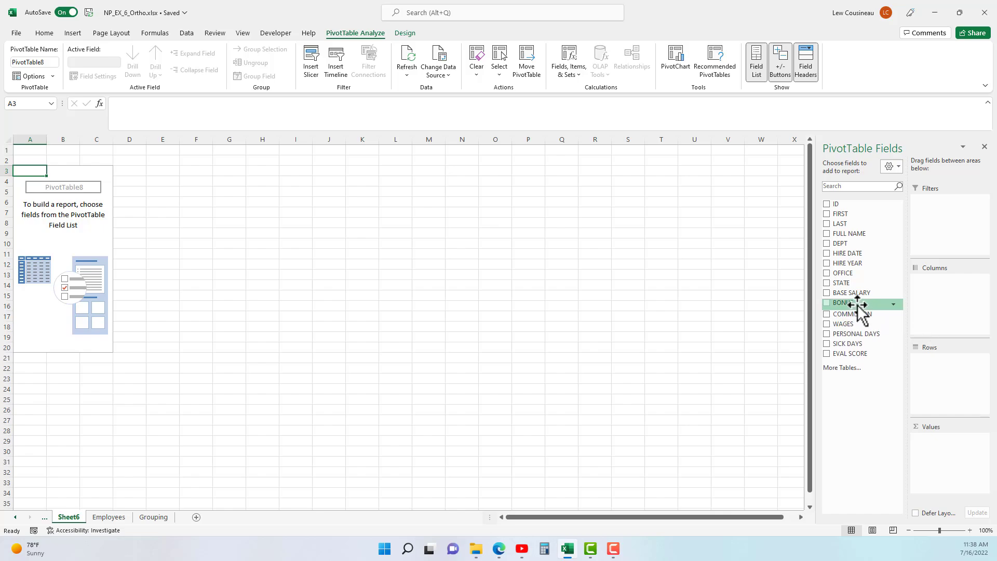
pyautogui.moveTo(842, 273); pyautogui.dragTo(945, 364)
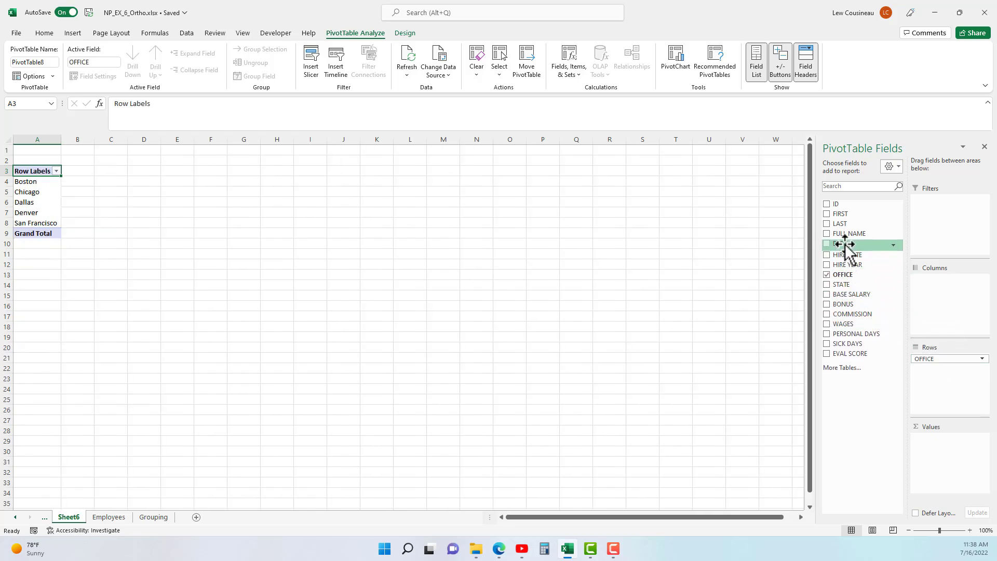
pyautogui.moveTo(846, 244); pyautogui.dragTo(935, 379)
pyautogui.moveTo(841, 323); pyautogui.dragTo(946, 440)
pyautogui.moveTo(844, 303); pyautogui.dragTo(947, 449)
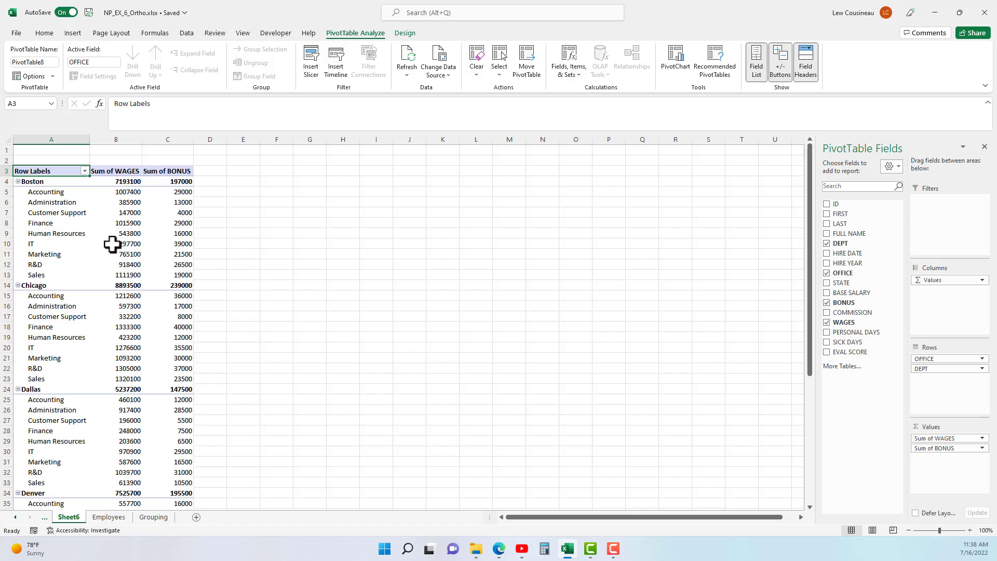
# Look over the Customer Support, IT, Finance and Accounting department rows.
pyautogui.click(44, 213)
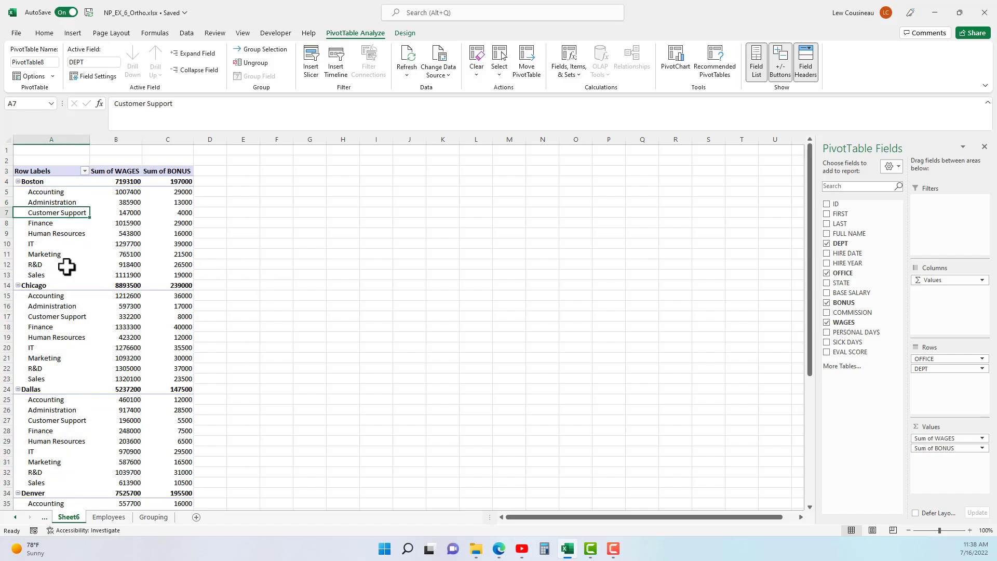
pyautogui.click(64, 247)
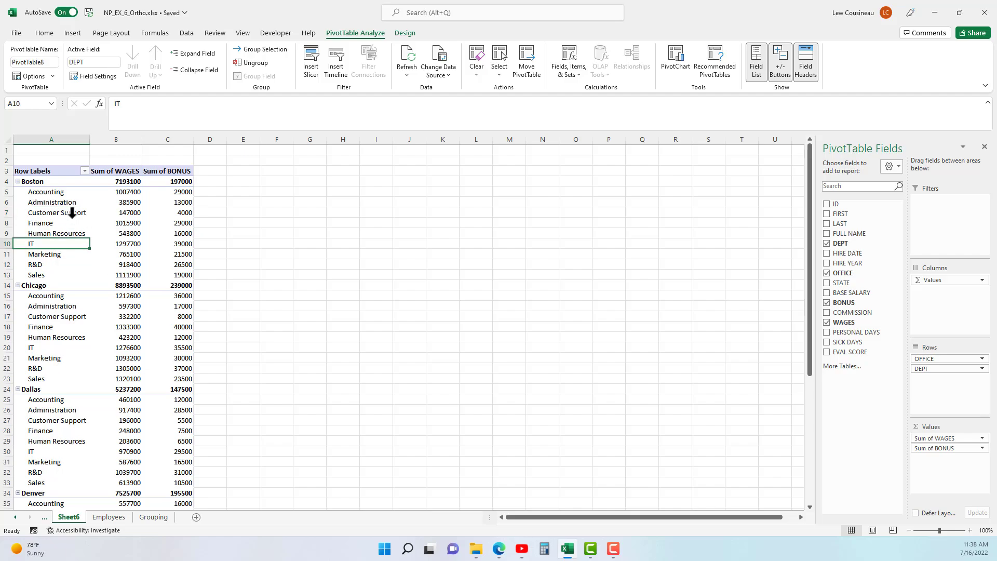
pyautogui.click(46, 223)
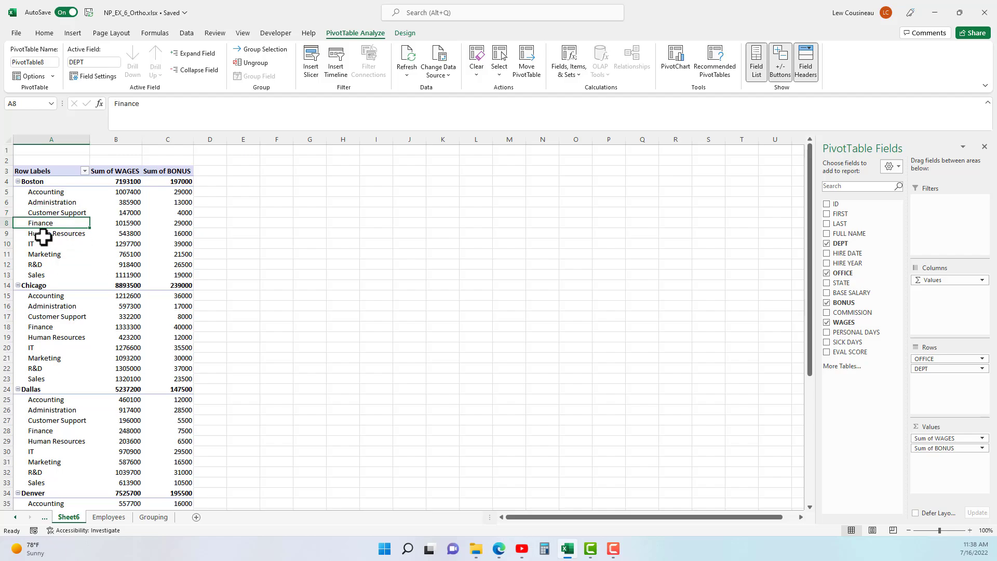
pyautogui.click(61, 190)
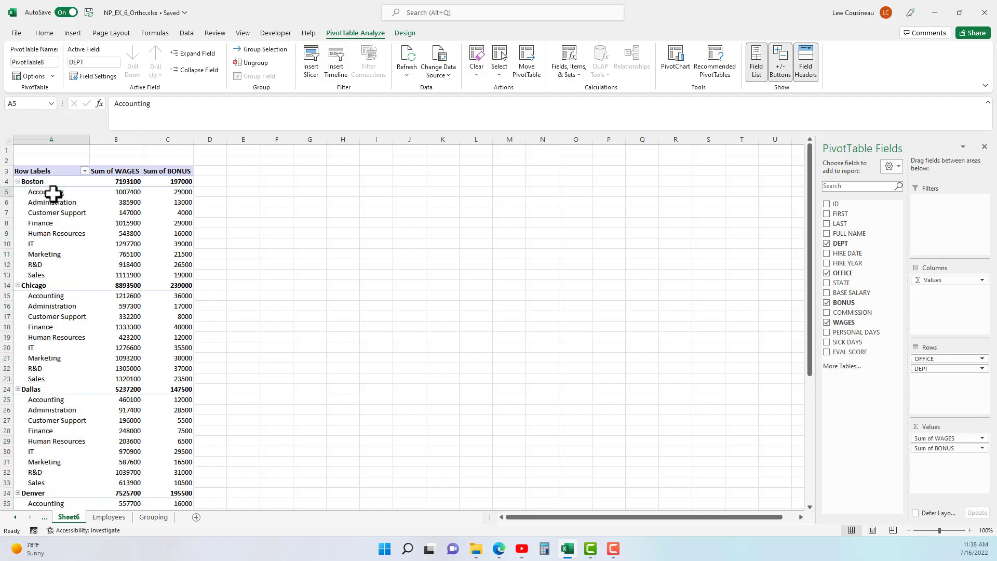
pyautogui.click(37, 222)
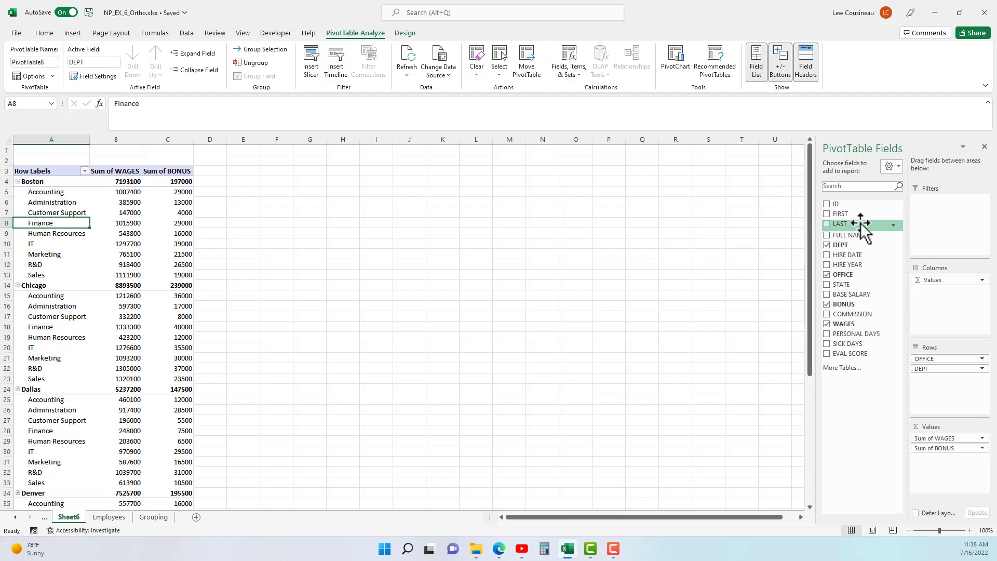
# Add a count of ID to Values and rename its header to Count of employees.
pyautogui.moveTo(832, 212); pyautogui.dragTo(935, 440)
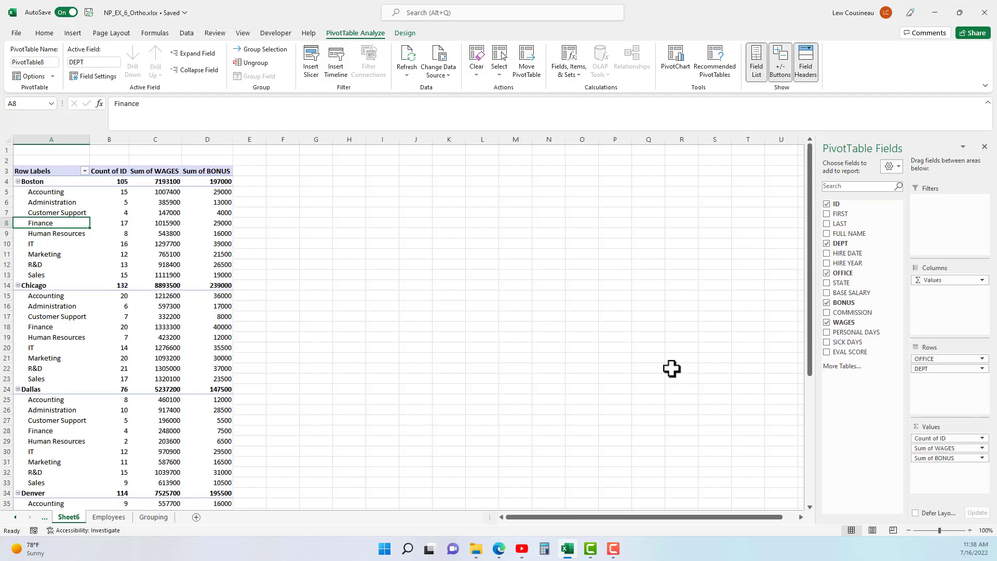
pyautogui.click(115, 171)
pyautogui.doubleClick(156, 104)
pyautogui.write('employees')
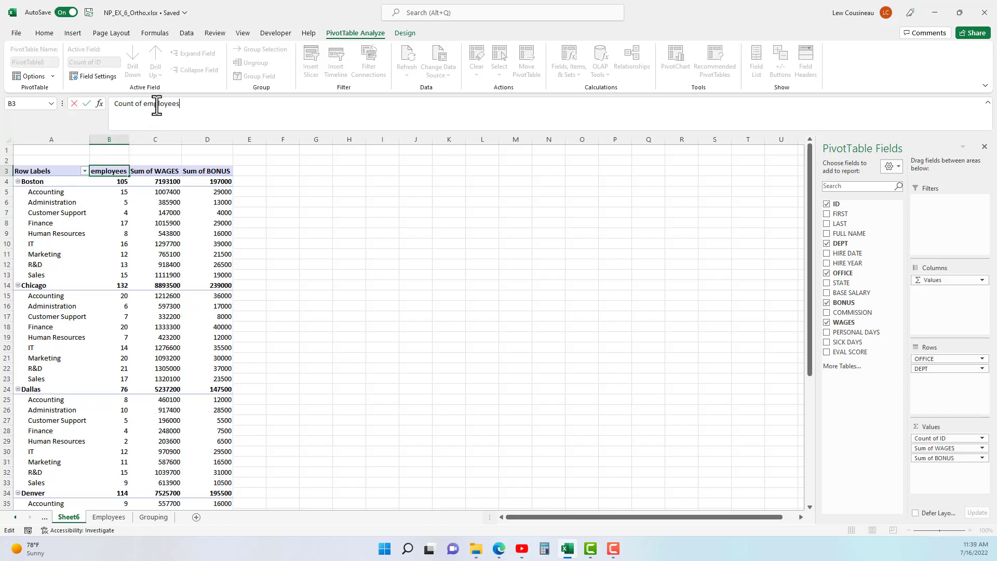
pyautogui.click(139, 222)
# Widen column B to fit the new header and check the department rows.
pyautogui.click(49, 213)
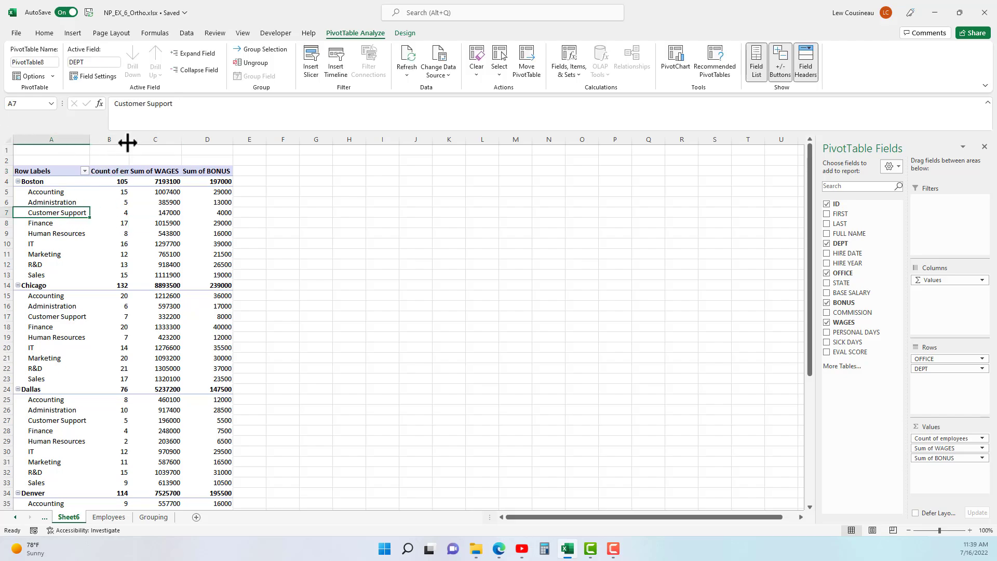
pyautogui.moveTo(129, 138); pyautogui.dragTo(159, 138)
pyautogui.click(83, 202)
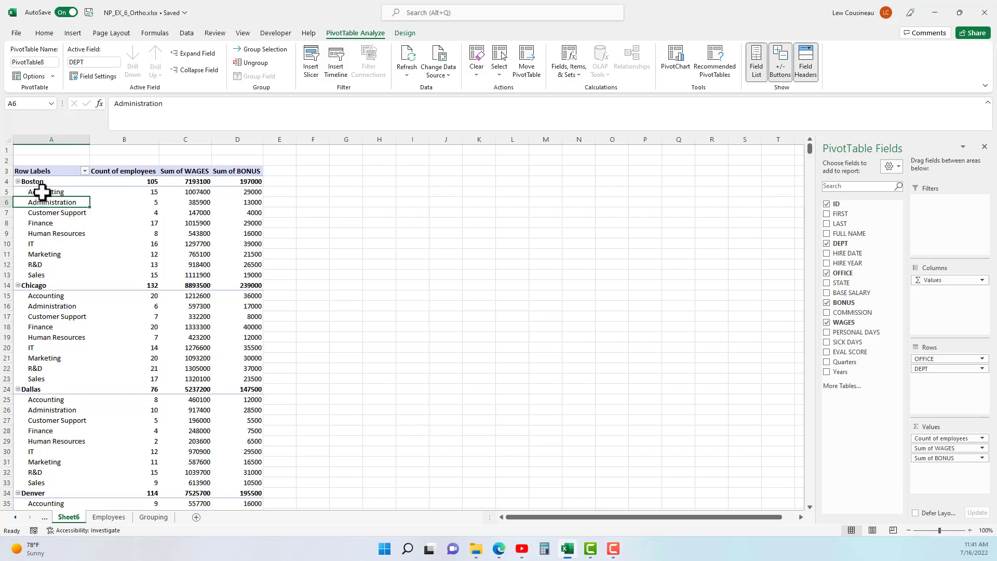
pyautogui.click(45, 192)
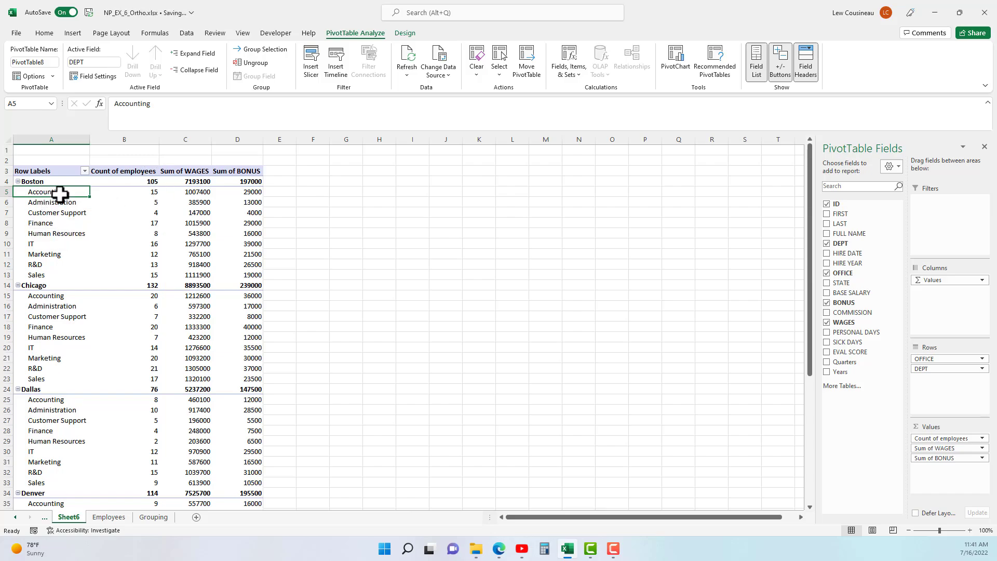
pyautogui.click(579, 76)
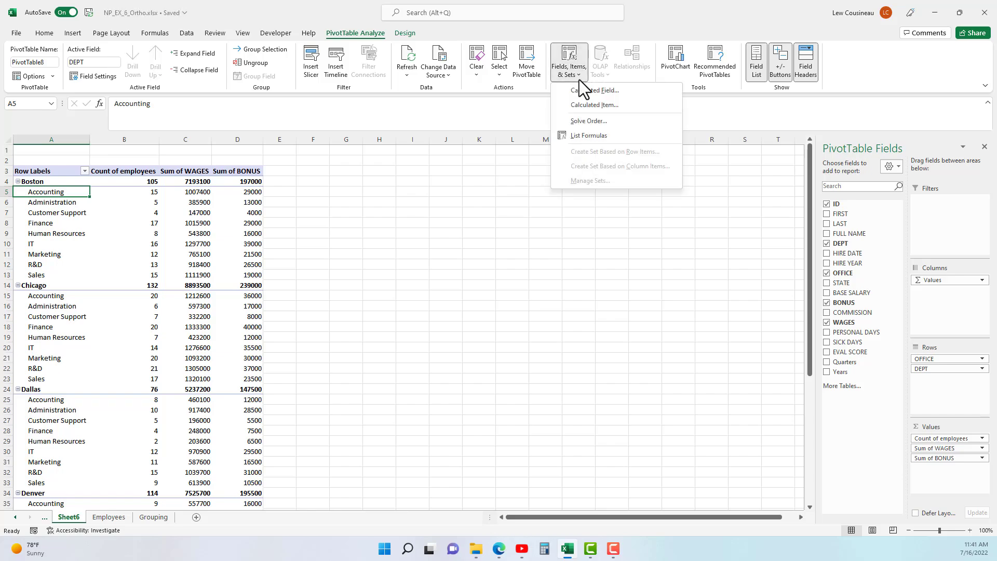
pyautogui.click(584, 107)
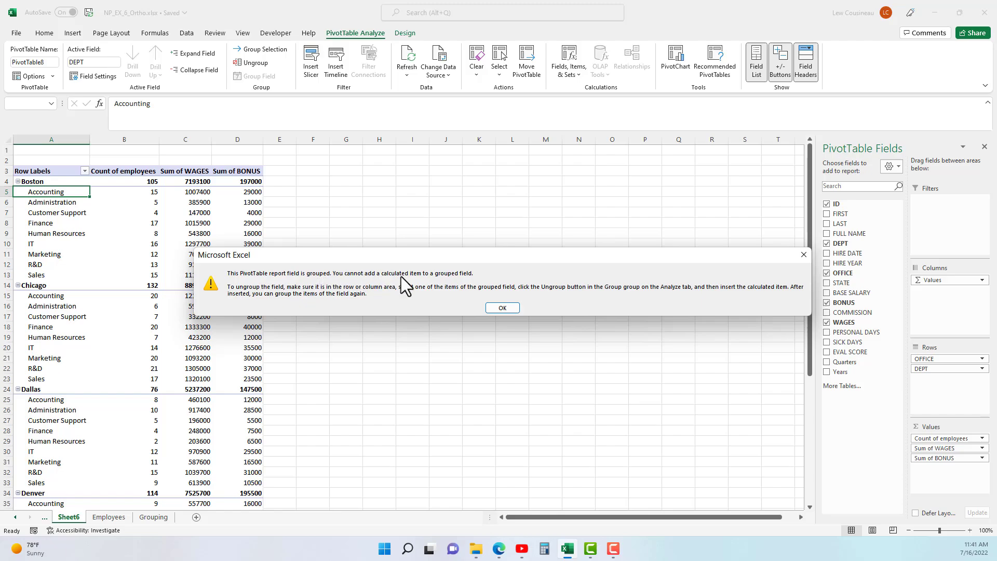
pyautogui.click(508, 312)
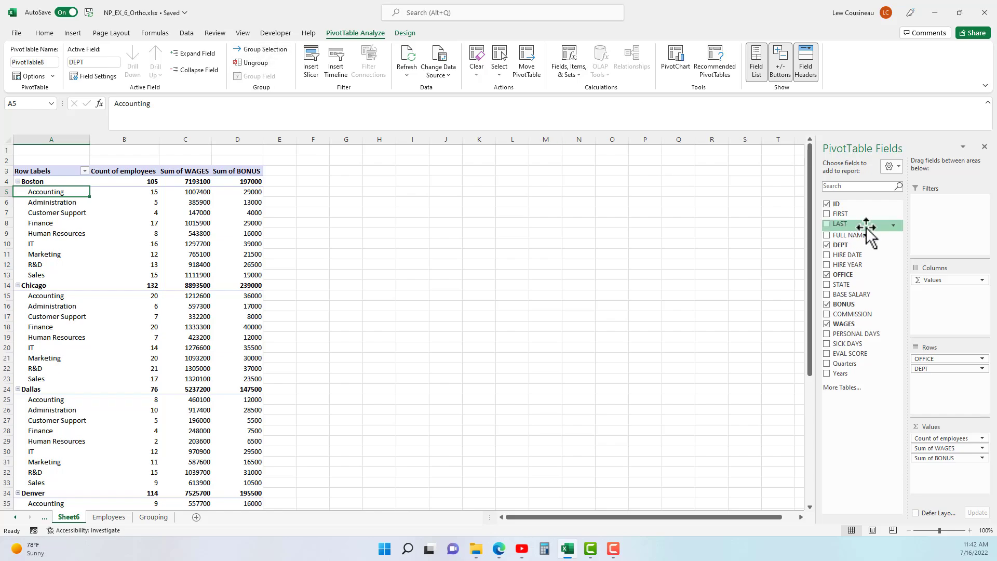
# Add HIRE DATE below DEPT as Years and Quarters, expanding and collapsing Accounting's 2013 and Qtr1.
pyautogui.moveTo(848, 254); pyautogui.dragTo(939, 397)
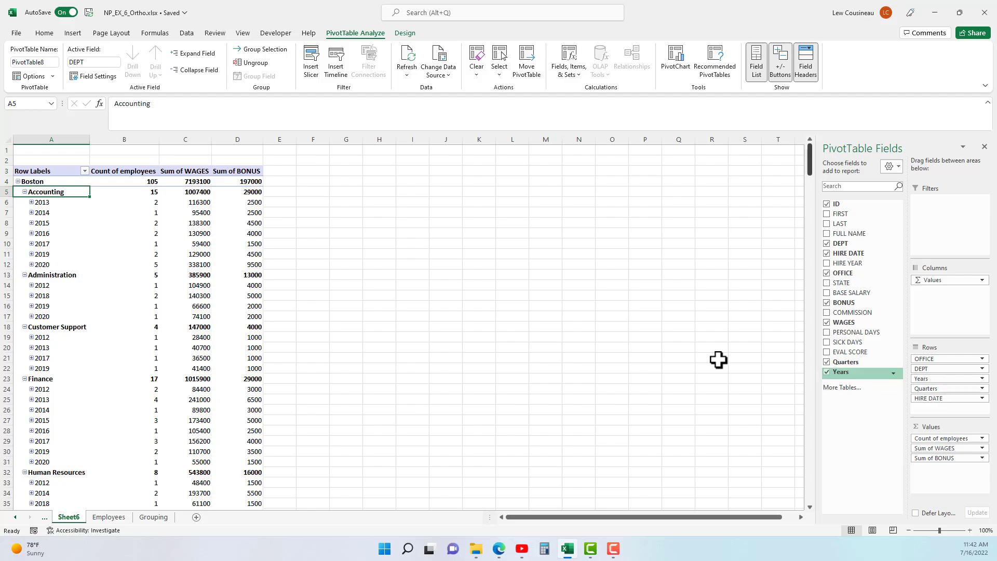
pyautogui.click(31, 202)
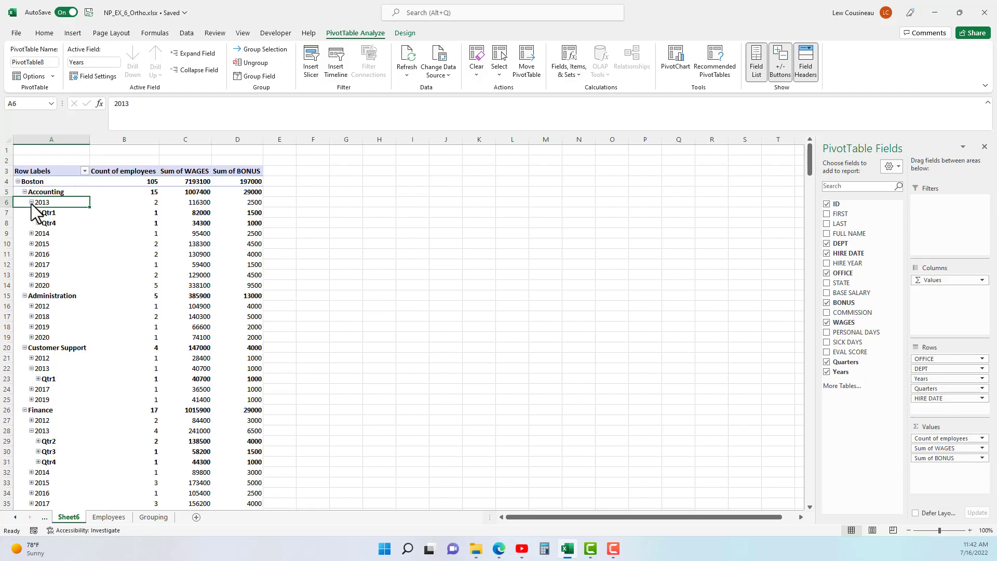
pyautogui.click(31, 202)
pyautogui.click(32, 203)
pyautogui.click(38, 212)
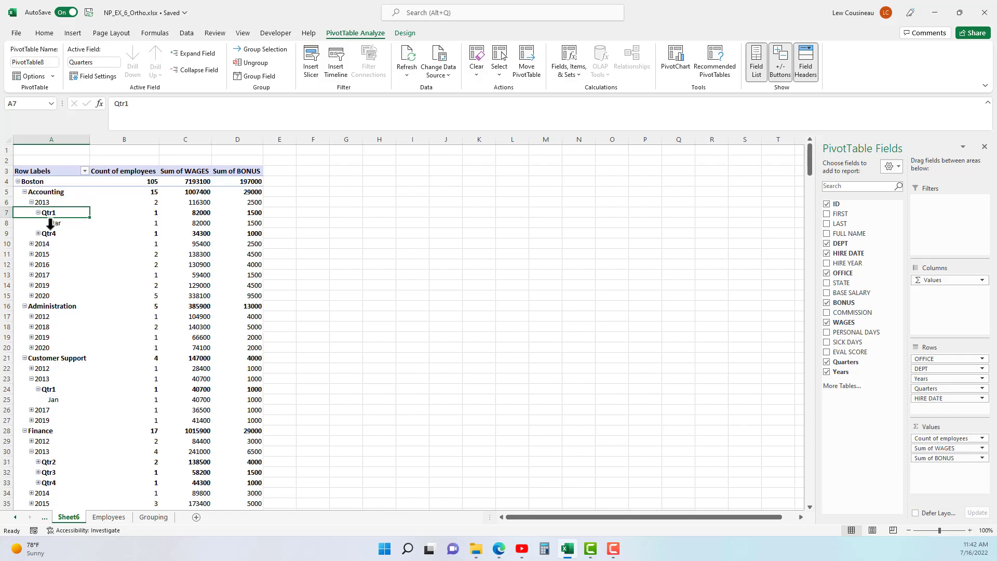
pyautogui.click(38, 212)
pyautogui.click(31, 202)
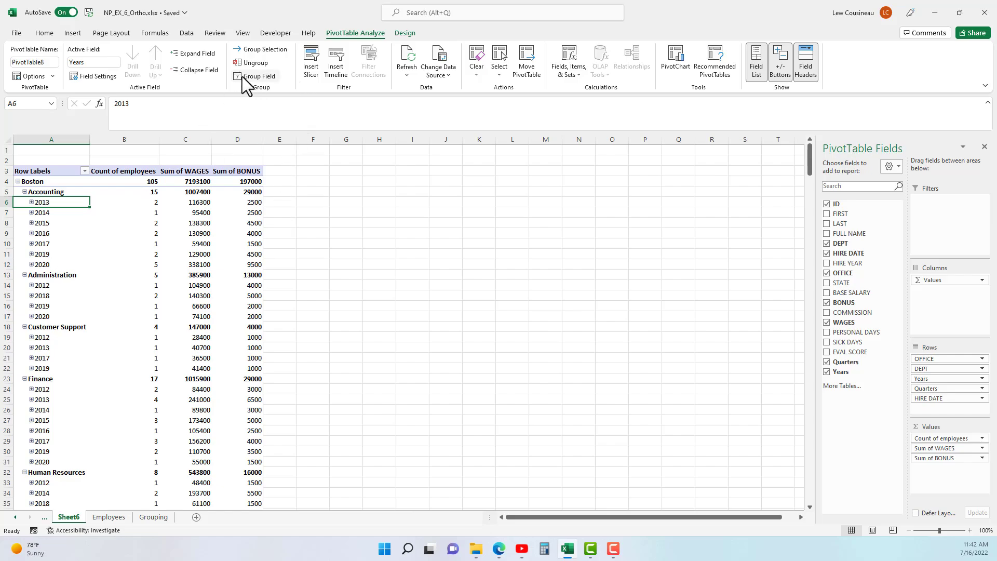
# Ungroup and remove HIRE DATE from Rows, briefly trying WAGES there before removing it too.
pyautogui.click(254, 63)
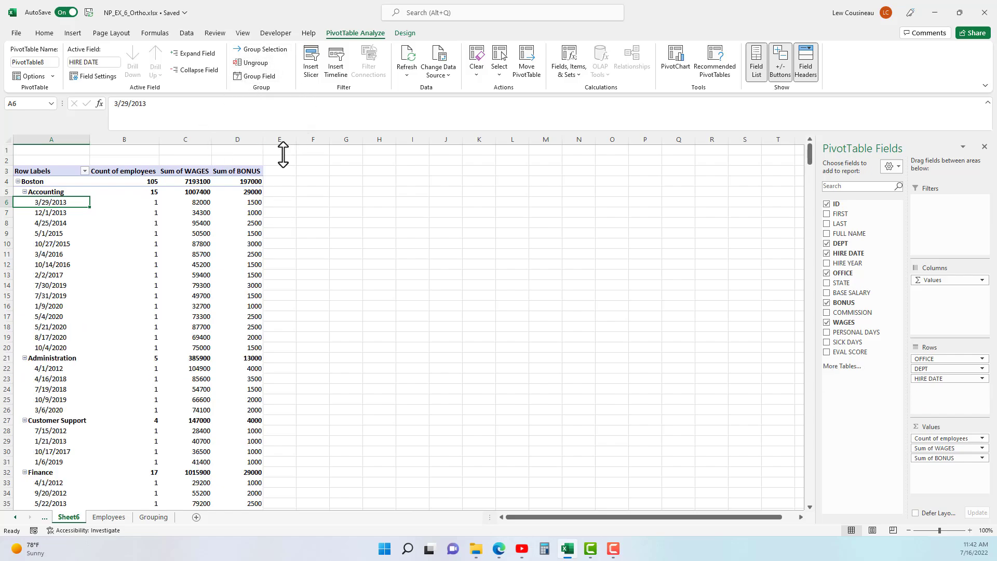
pyautogui.moveTo(924, 378); pyautogui.dragTo(864, 404)
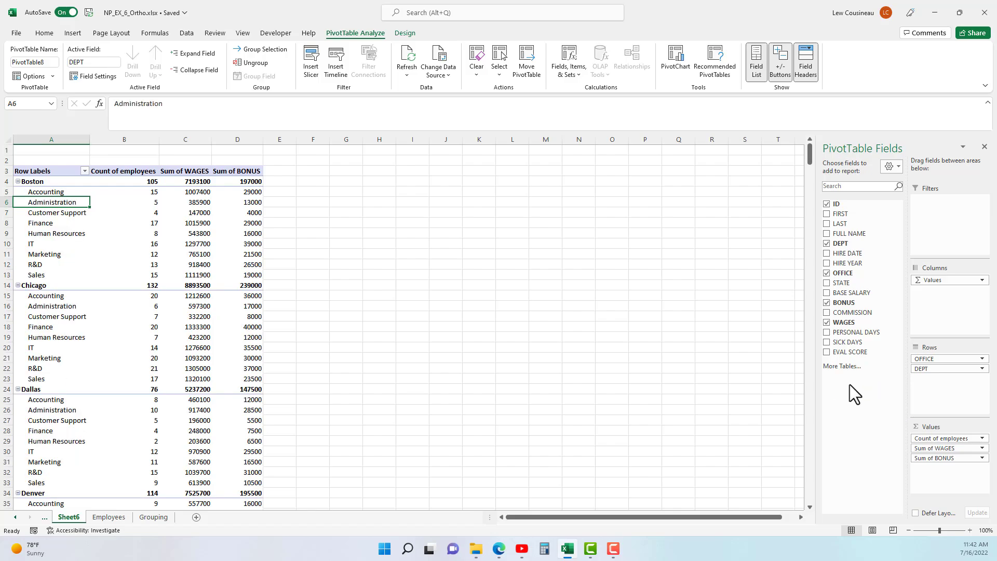
pyautogui.moveTo(885, 303); pyautogui.dragTo(932, 385)
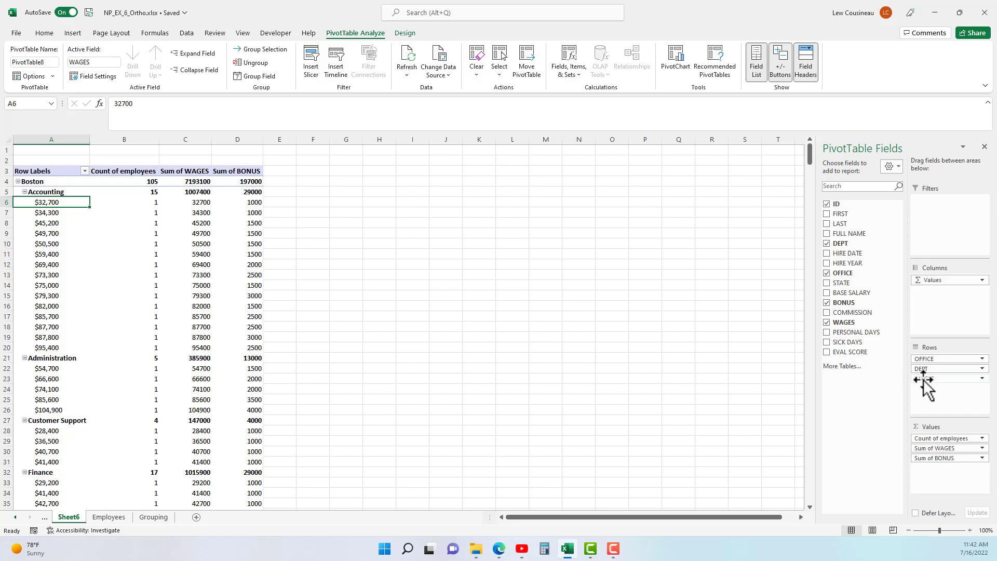
pyautogui.moveTo(926, 378); pyautogui.dragTo(848, 397)
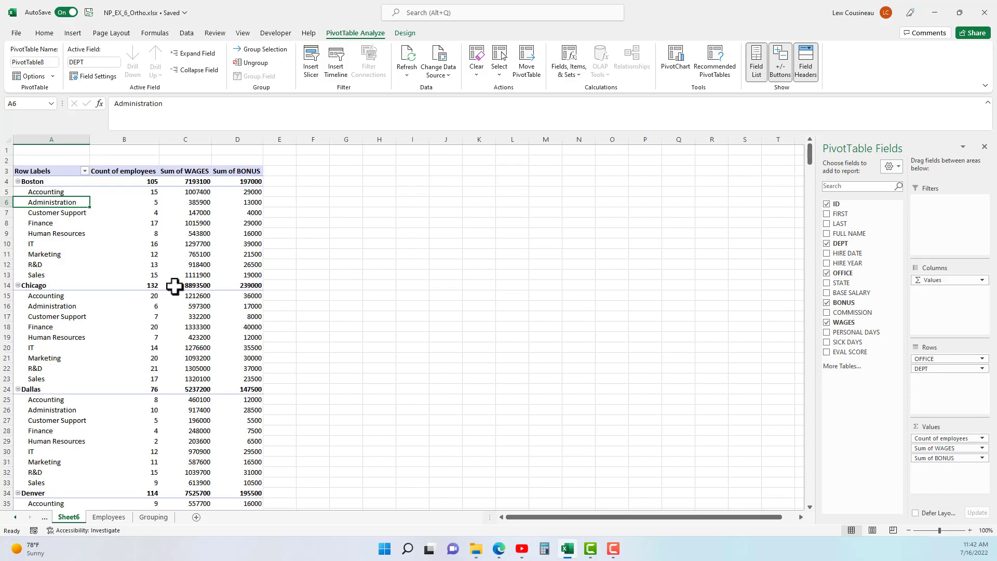
pyautogui.click(41, 191)
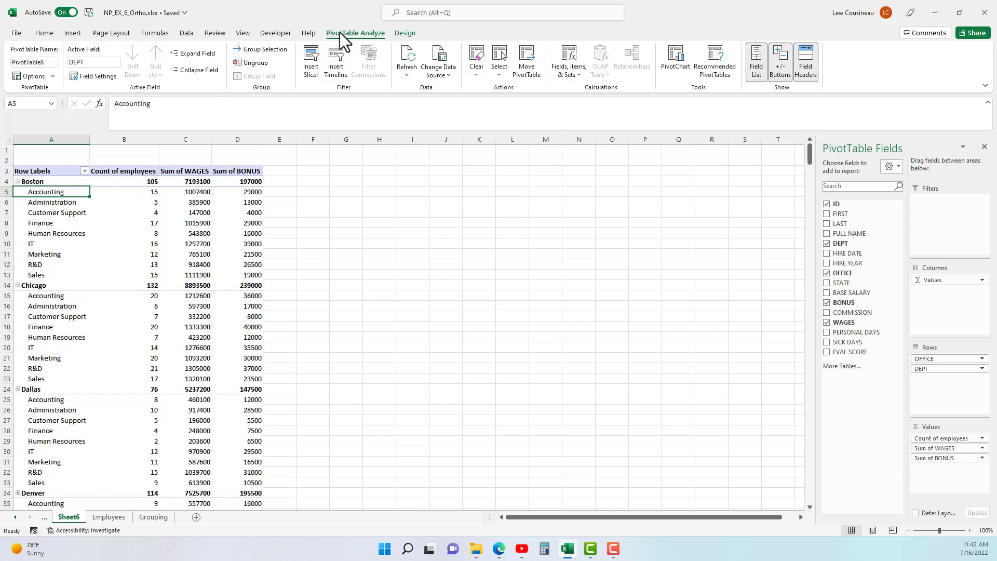
# Start a new DEPT calculated item named AccountingFinance.
pyautogui.click(571, 73)
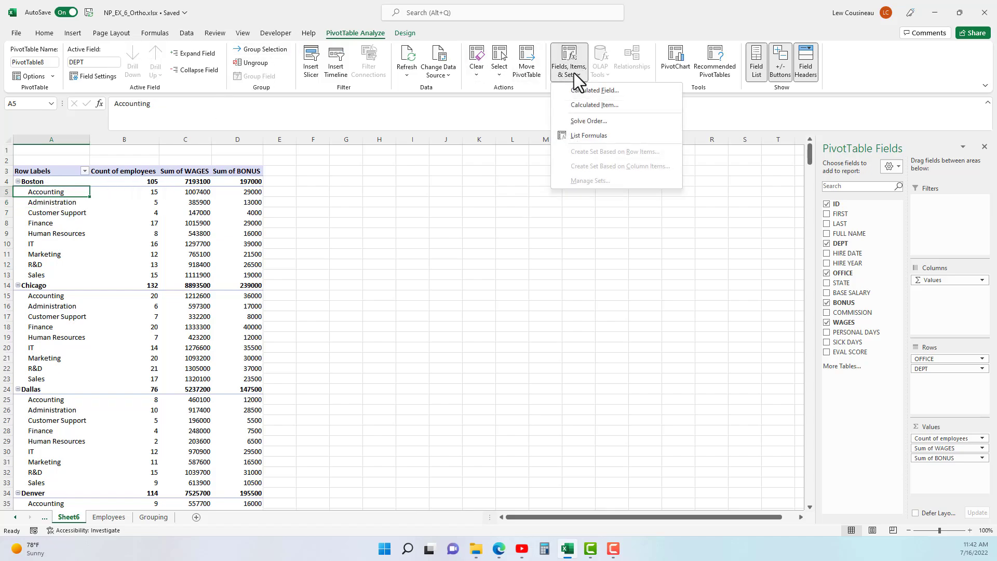
pyautogui.click(585, 105)
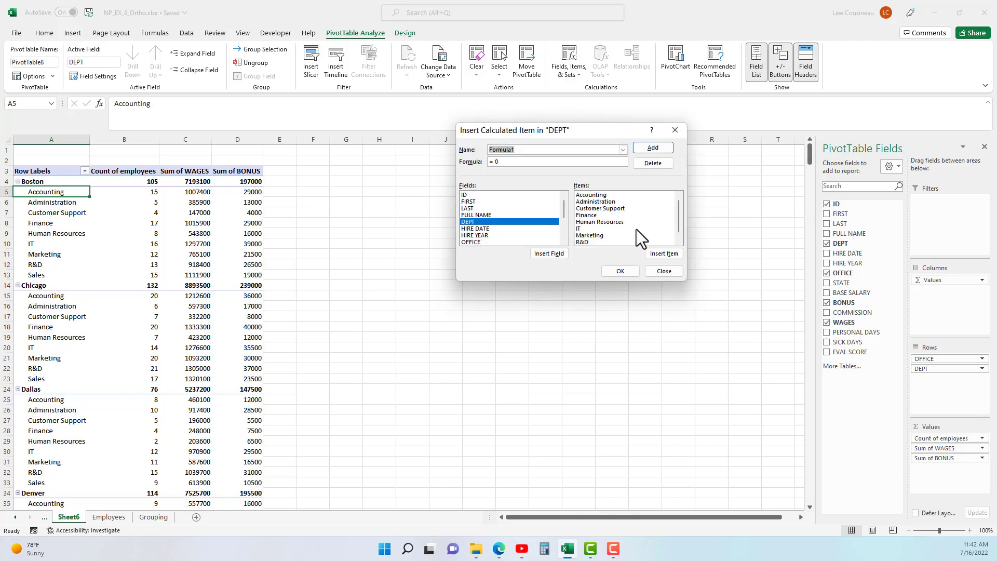
pyautogui.moveTo(588, 135); pyautogui.dragTo(496, 163)
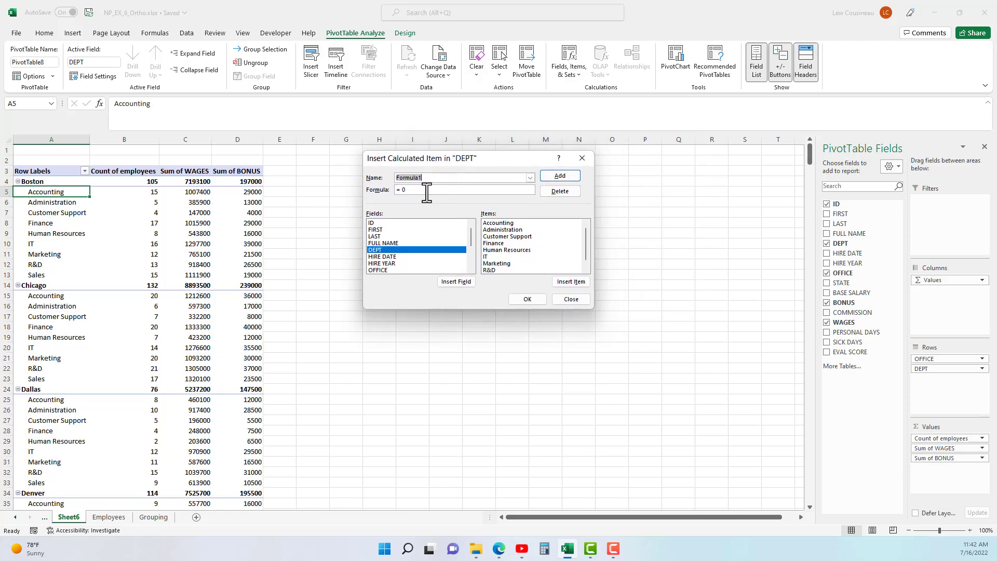
pyautogui.write('A')
pyautogui.press('BackSpace')
pyautogui.write('AccountingF')
pyautogui.press('BackSpace')
# Set the item's formula to =Accounting+Finance and add it to the pivot.
pyautogui.click(404, 193)
pyautogui.press('BackSpace')
pyautogui.press('BackSpace')
pyautogui.doubleClick(497, 222)
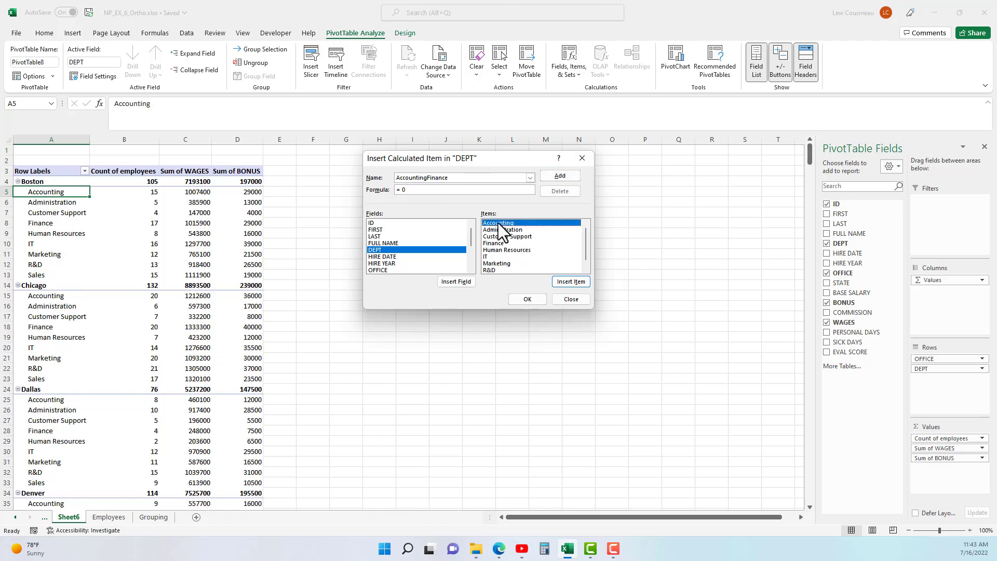
pyautogui.write('+')
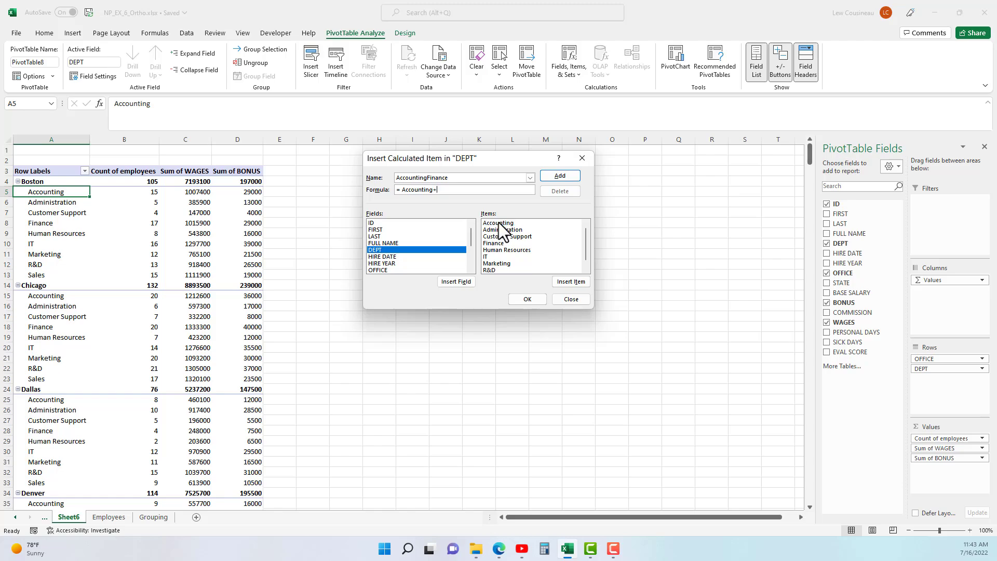
pyautogui.doubleClick(501, 242)
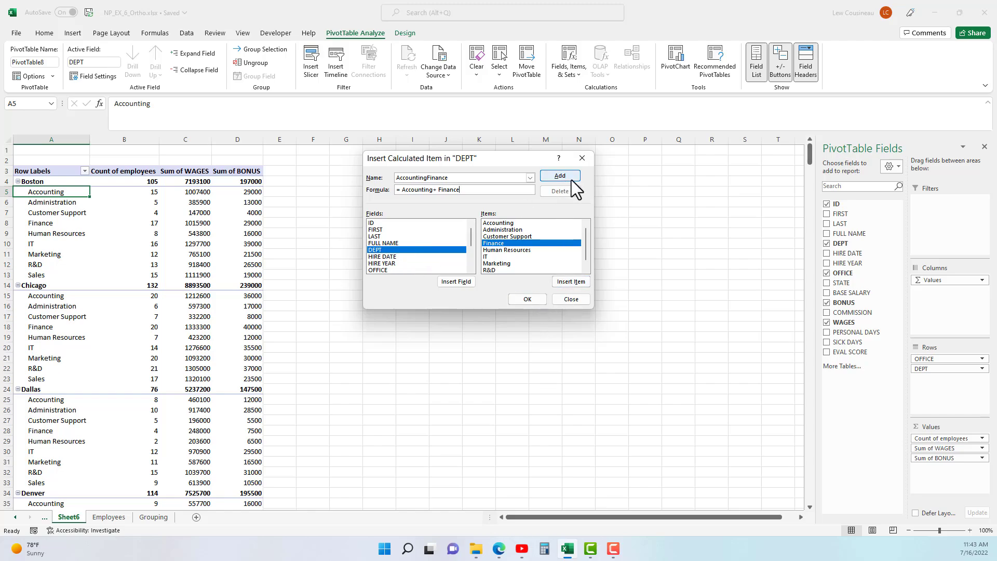
pyautogui.click(528, 300)
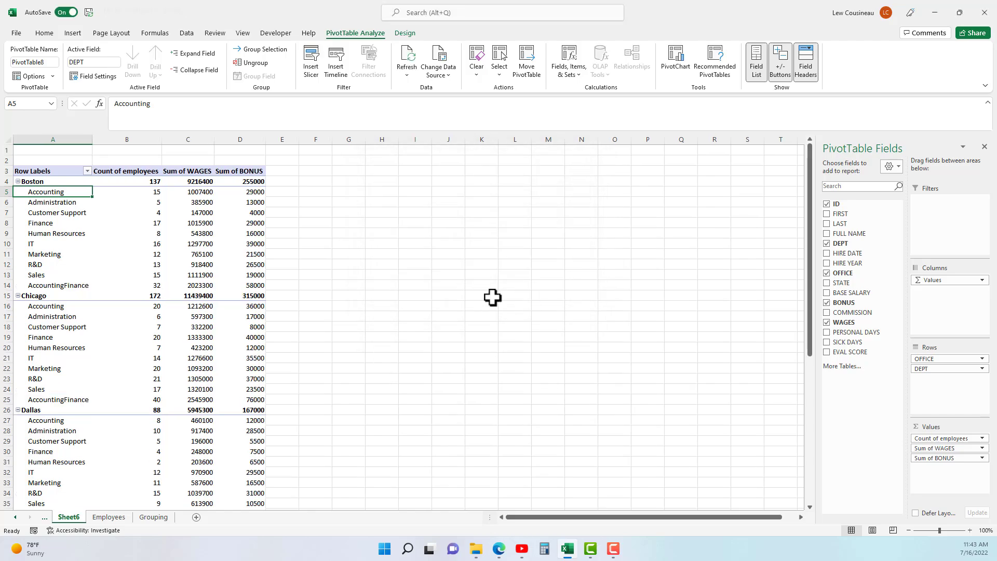
# Compare the new AccountingFinance row against Boston's separate Accounting and Finance counts.
pyautogui.click(67, 289)
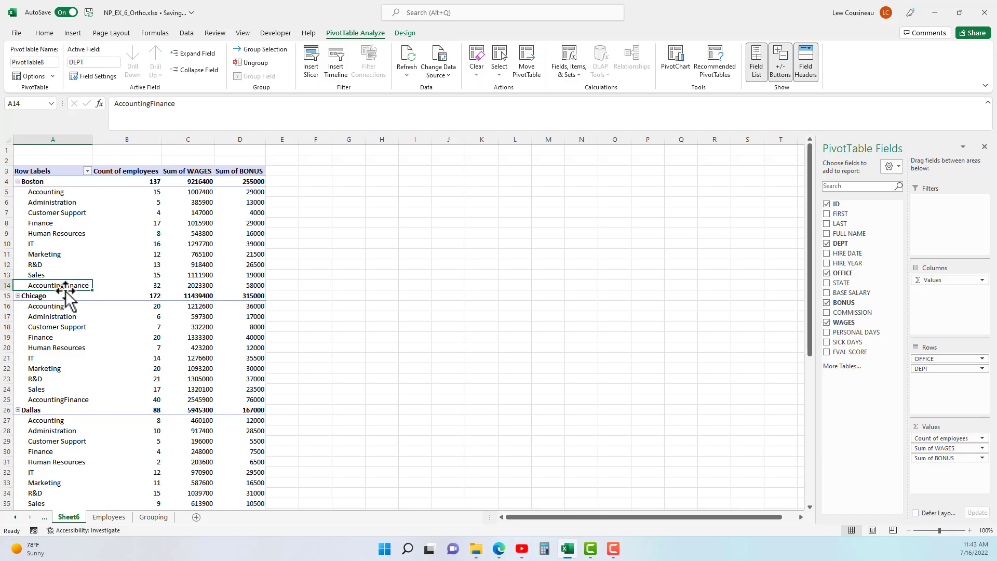
pyautogui.click(158, 193)
pyautogui.click(158, 223)
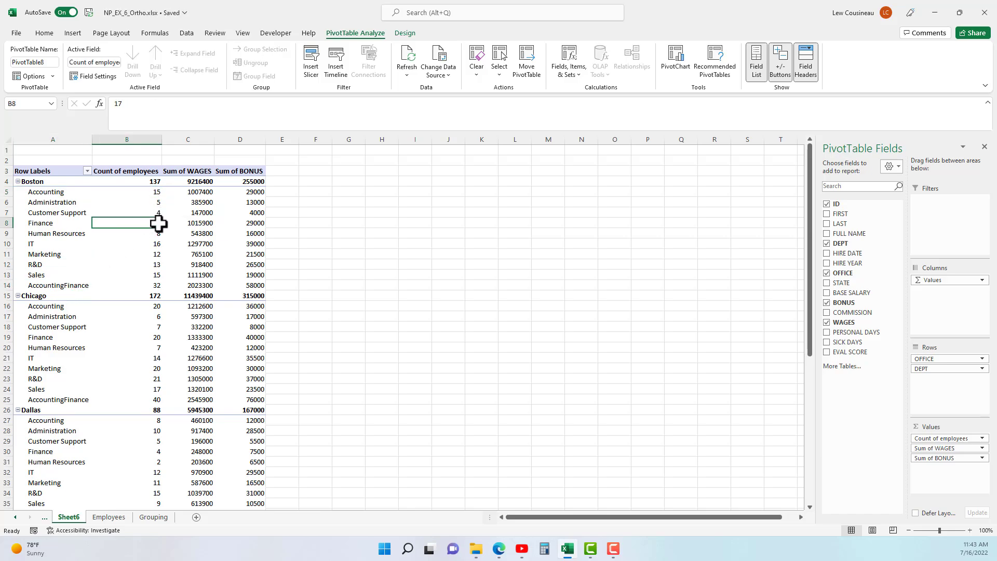
pyautogui.moveTo(78, 285); pyautogui.dragTo(148, 285)
pyautogui.click(61, 192)
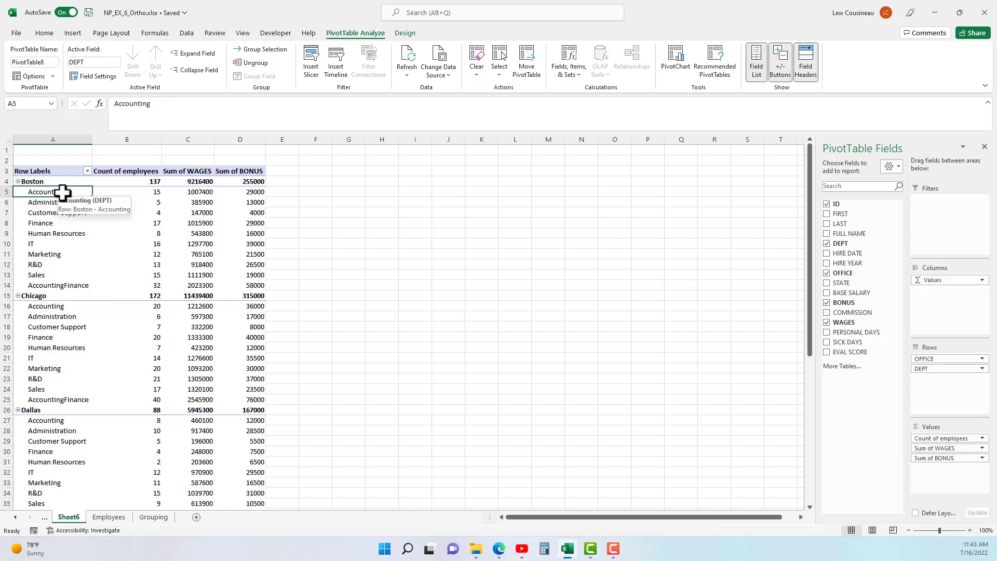
pyautogui.rightClick(49, 194)
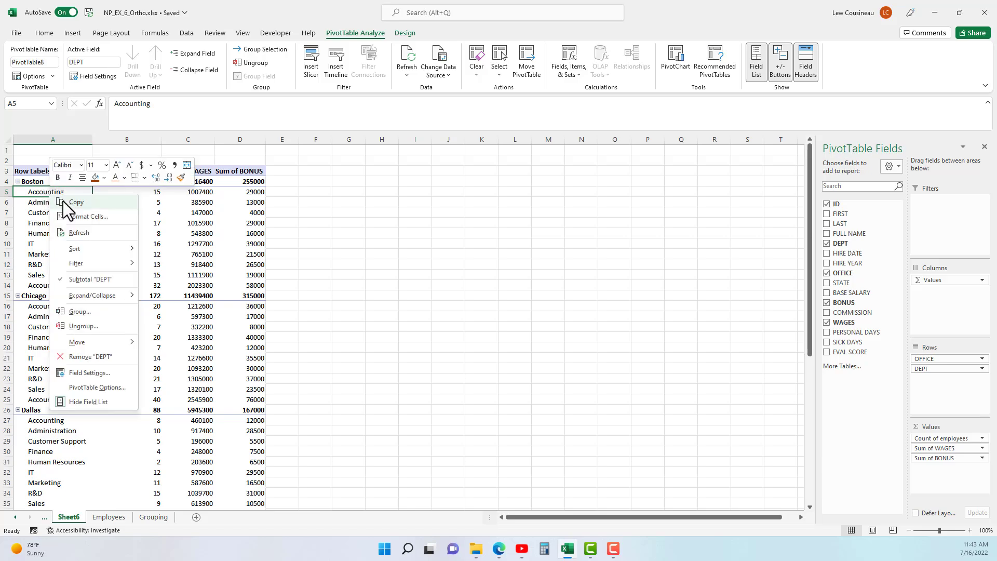
pyautogui.moveTo(76, 263)
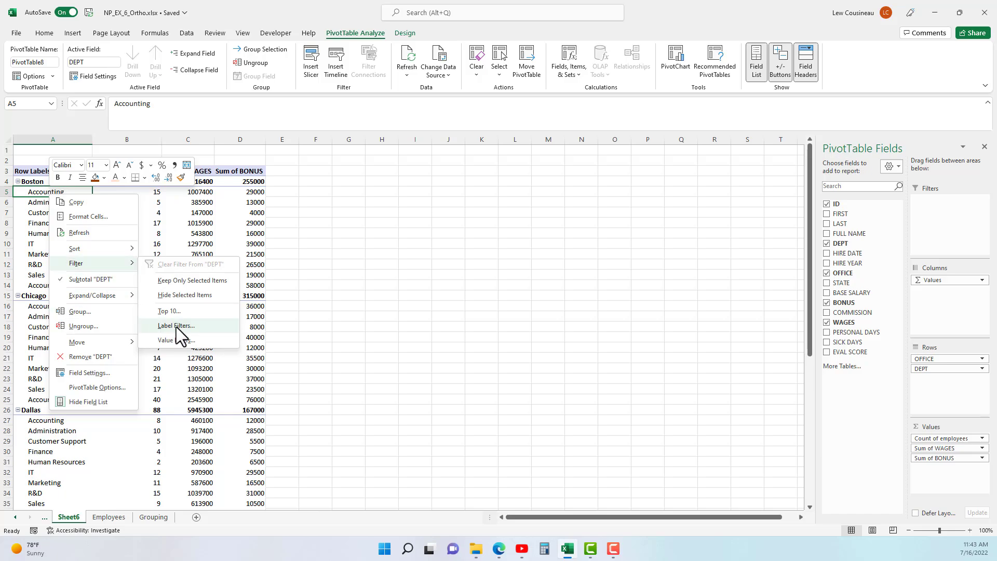
pyautogui.click(55, 189)
# Filter Accounting and Finance out of the department rows and review Boston's remaining departments.
pyautogui.click(87, 171)
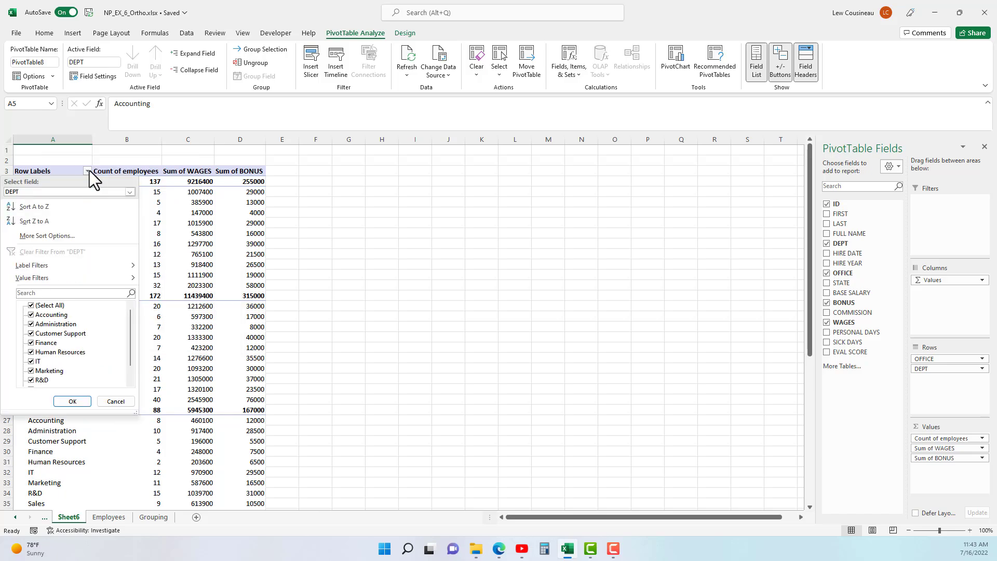
pyautogui.click(31, 314)
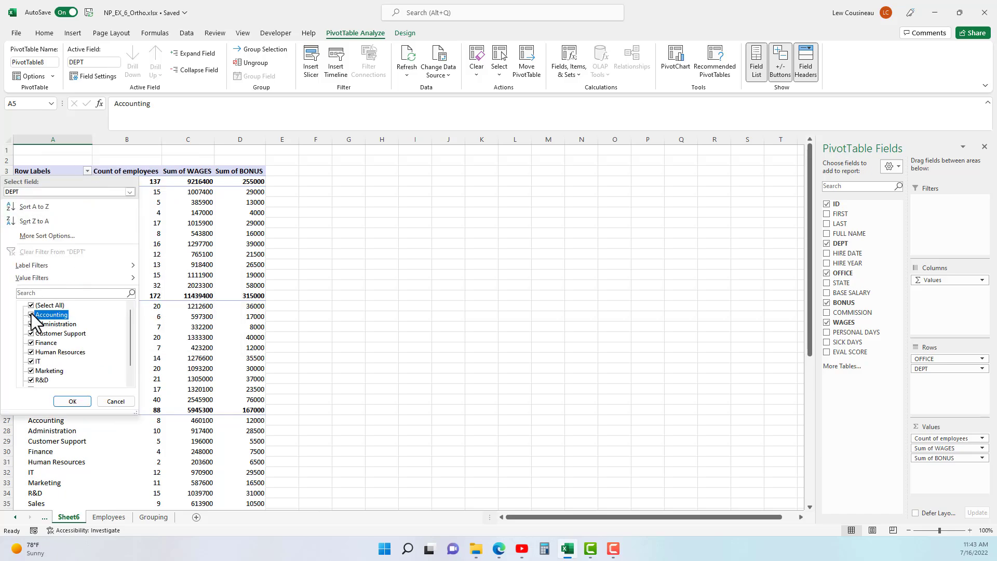
pyautogui.click(31, 343)
pyautogui.click(72, 401)
pyautogui.moveTo(45, 266); pyautogui.dragTo(141, 267)
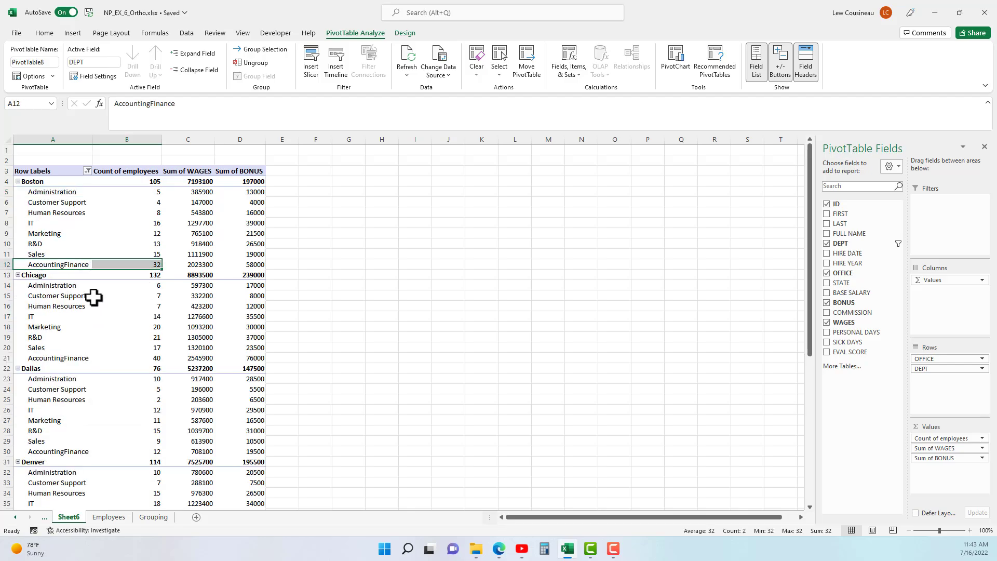
pyautogui.moveTo(53, 194); pyautogui.dragTo(55, 265)
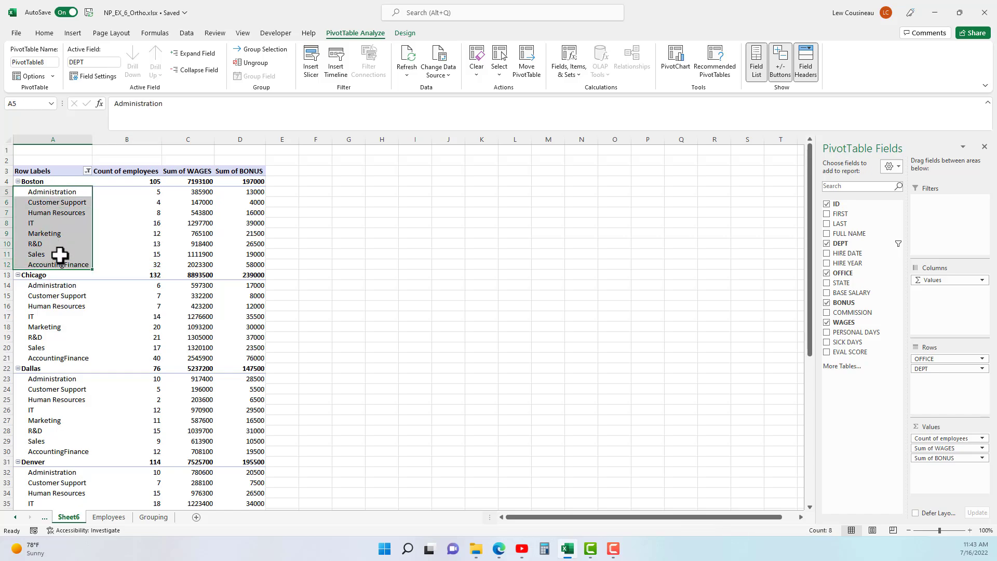
pyautogui.click(58, 202)
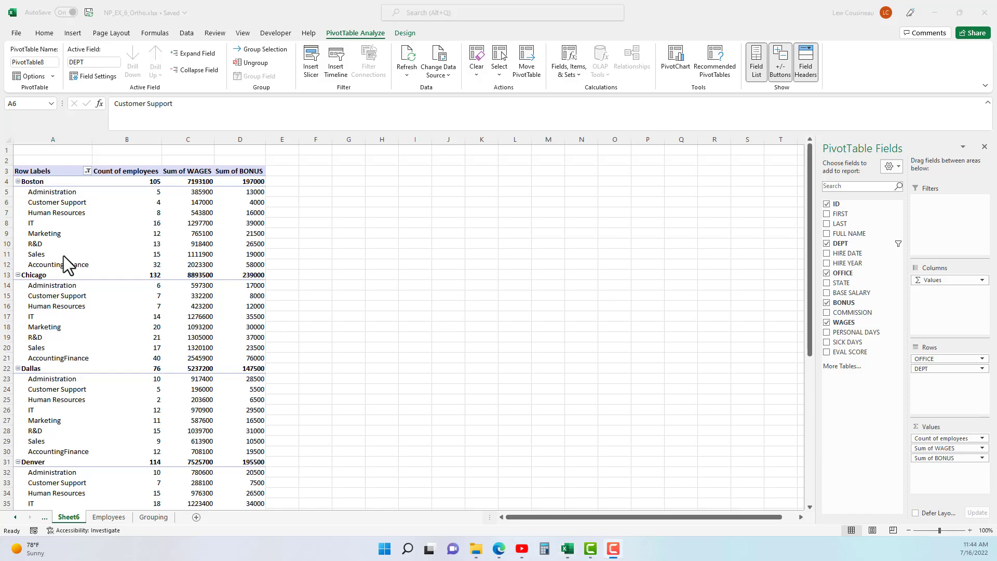
pyautogui.click(50, 245)
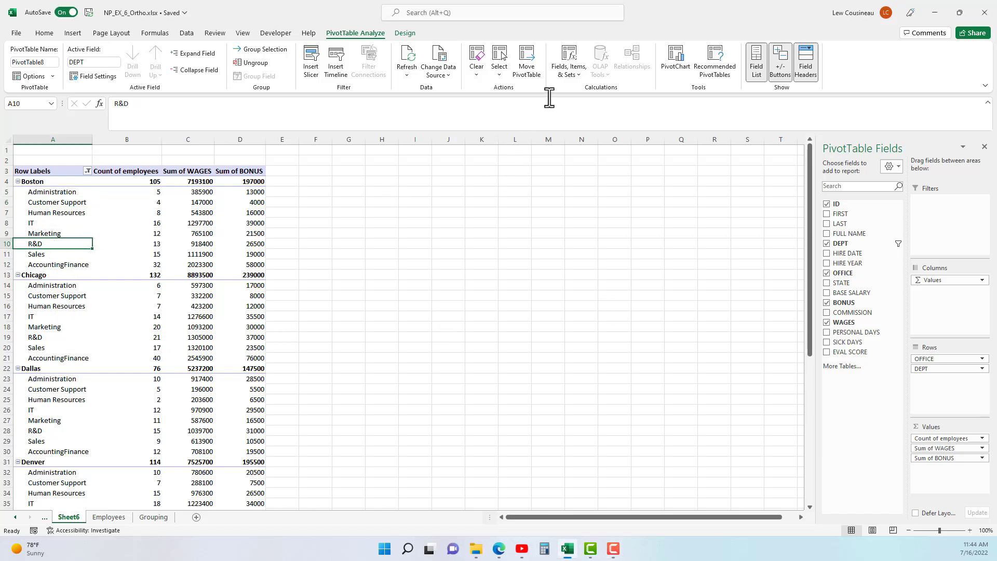
pyautogui.click(579, 77)
# Select AccountingFinance in the Calculated Item dialog, delete it, and close the dialog.
pyautogui.click(589, 106)
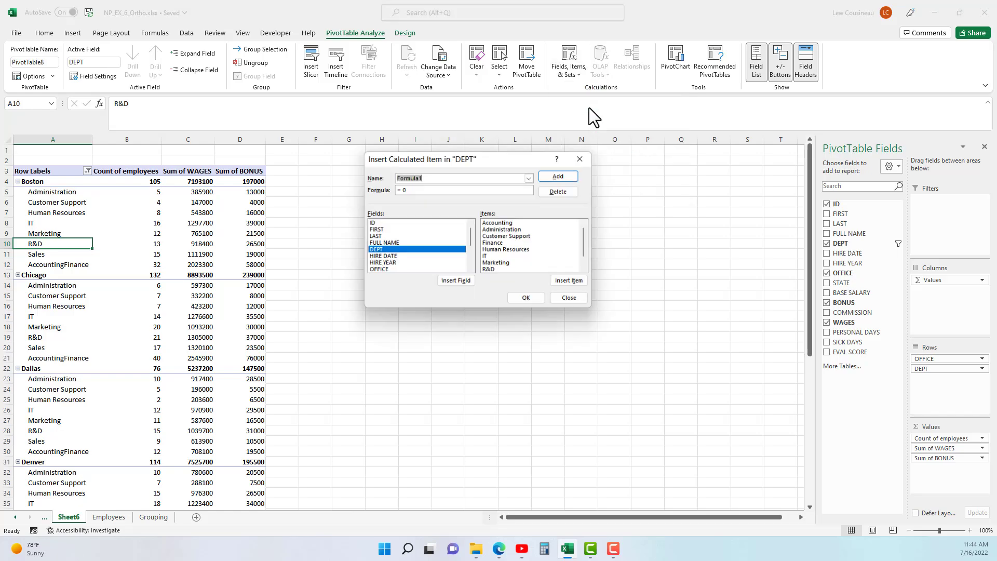
pyautogui.click(529, 178)
pyautogui.click(427, 187)
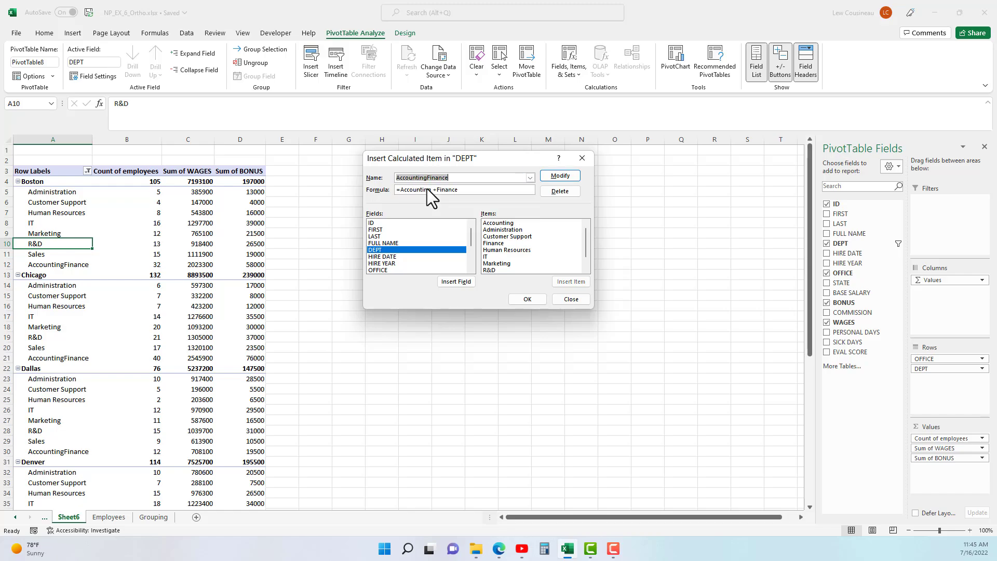
pyautogui.moveTo(400, 190); pyautogui.dragTo(469, 189)
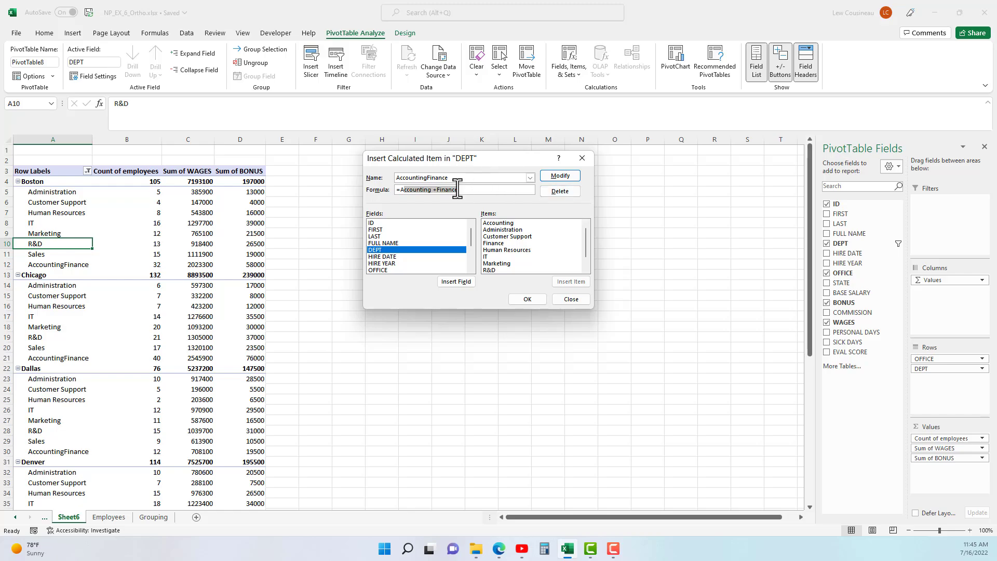
pyautogui.click(556, 193)
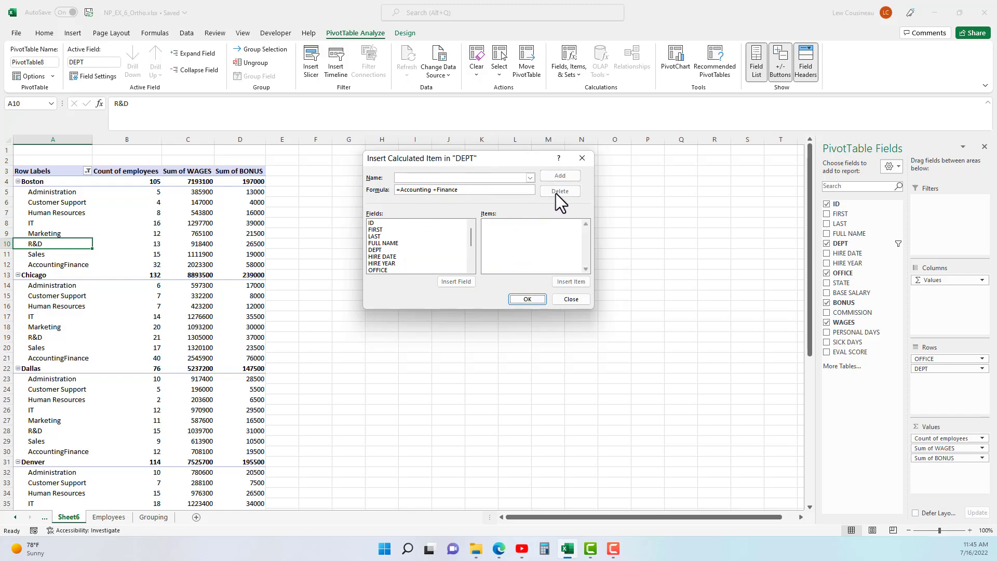
pyautogui.click(571, 299)
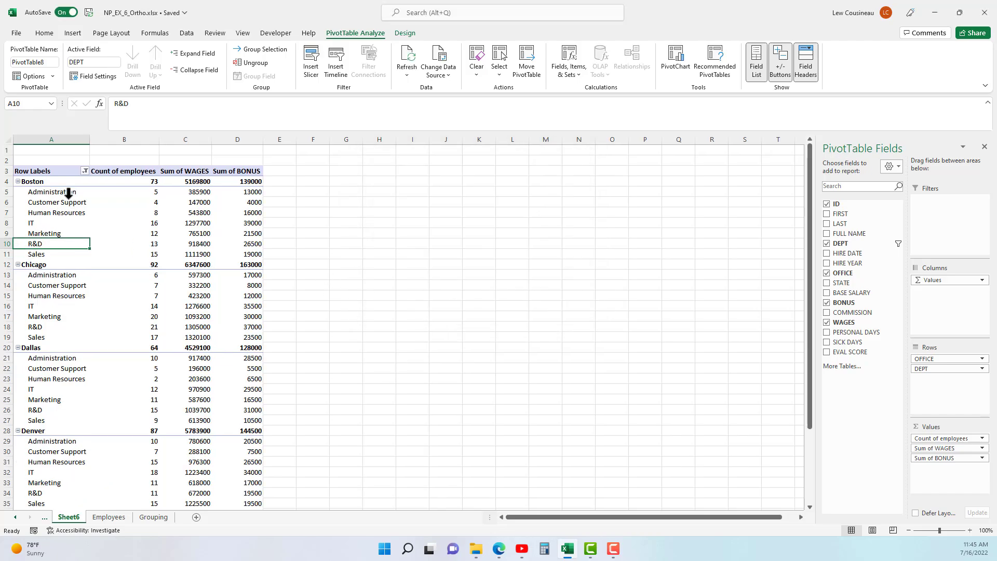
# Clear the DEPT filter and check the restored Accounting, Finance, IT and Human Resources rows.
pyautogui.click(84, 171)
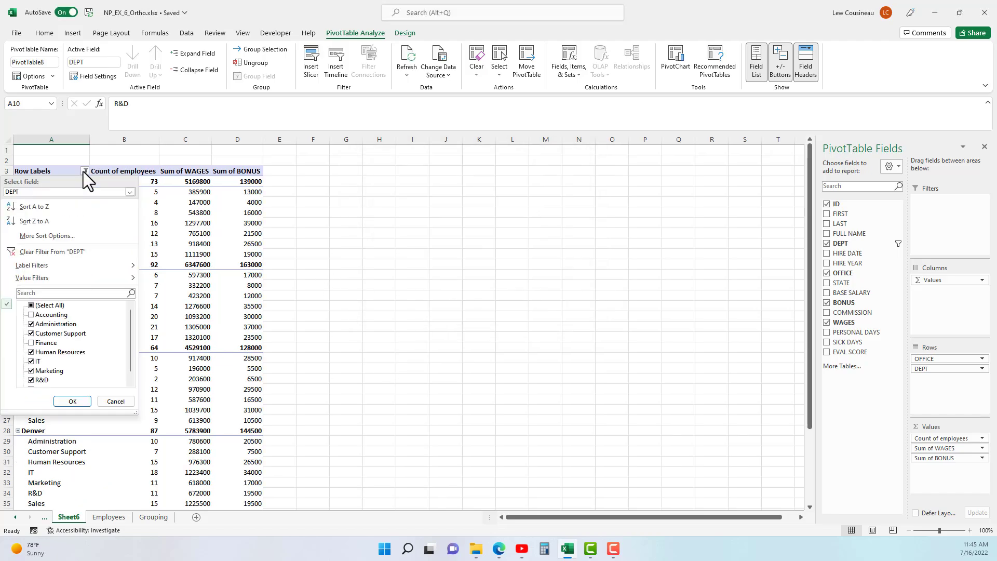
pyautogui.click(46, 251)
pyautogui.click(46, 194)
pyautogui.click(46, 223)
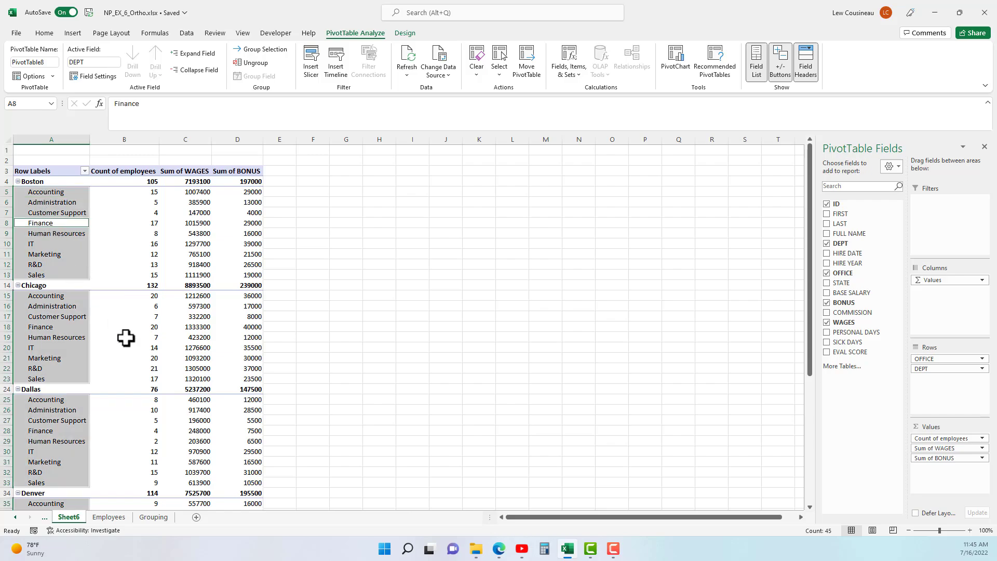
pyautogui.click(70, 242)
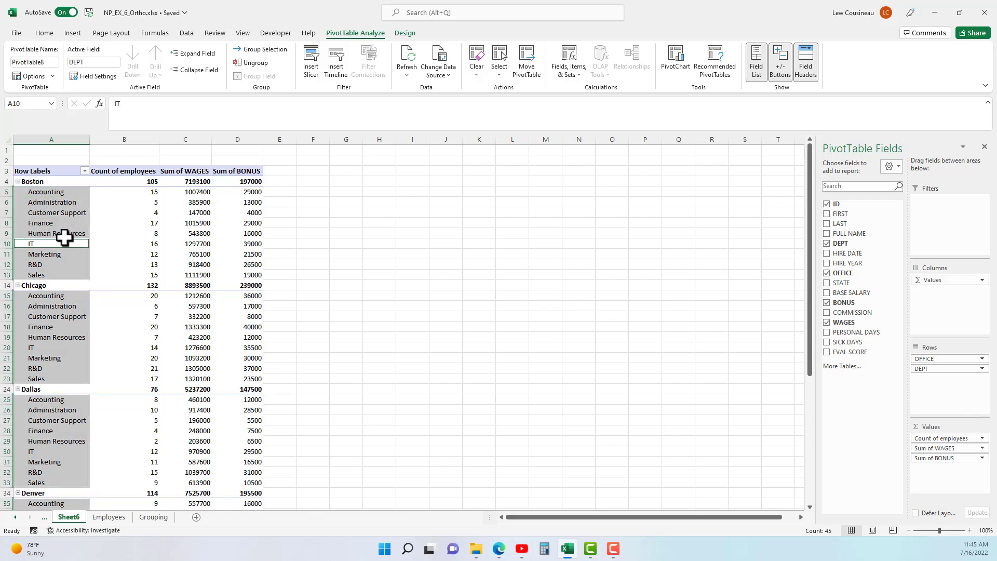
pyautogui.click(62, 235)
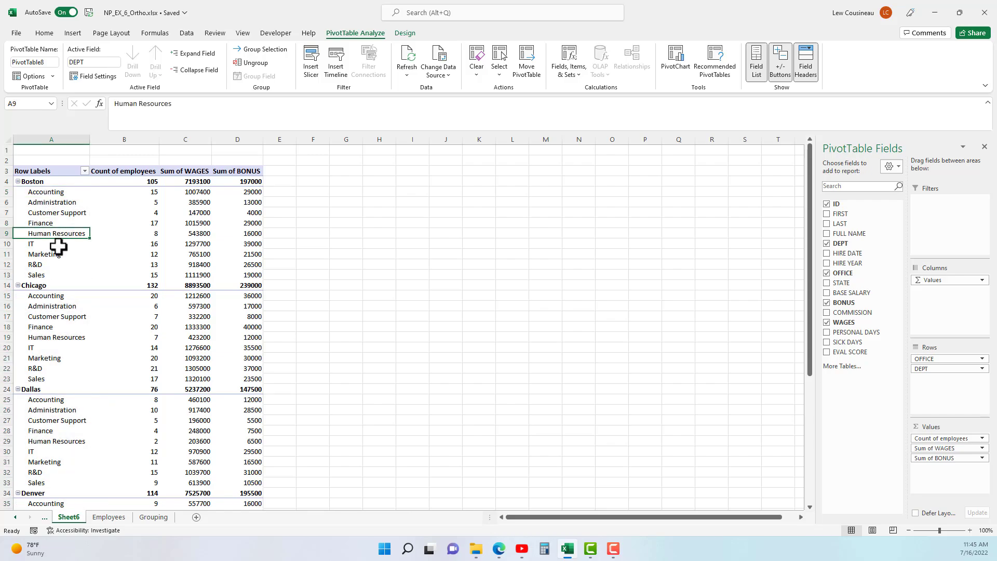
# Inspect Boston's Sum of WAGES and Sum of BONUS values for Accounting and Administration.
pyautogui.click(193, 193)
pyautogui.click(236, 193)
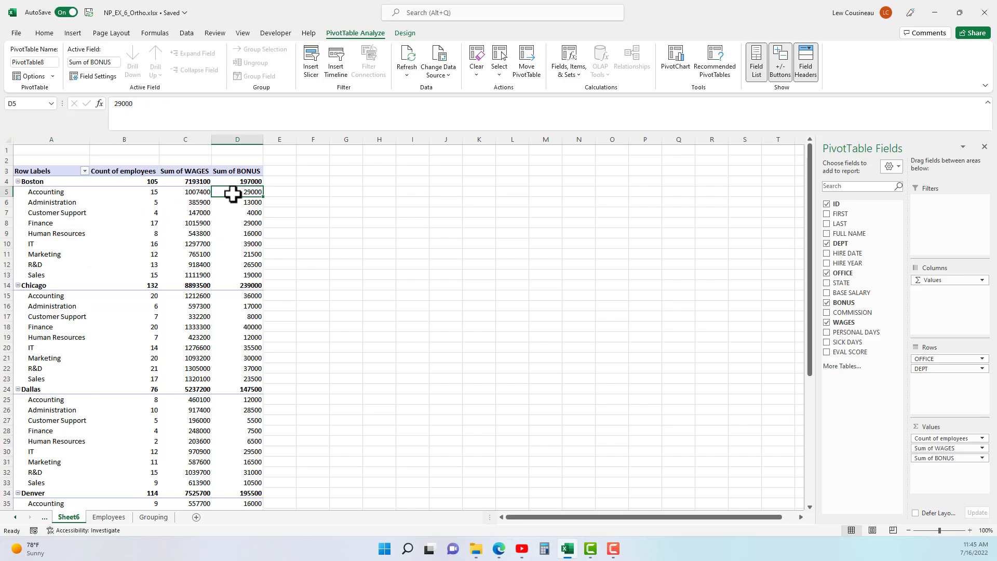
pyautogui.click(193, 173)
pyautogui.click(240, 173)
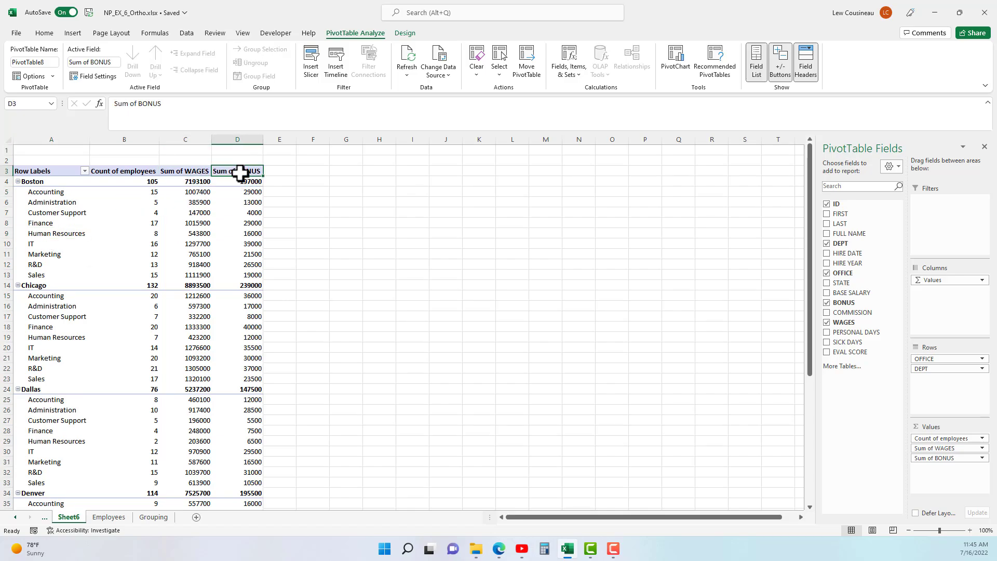
pyautogui.click(212, 201)
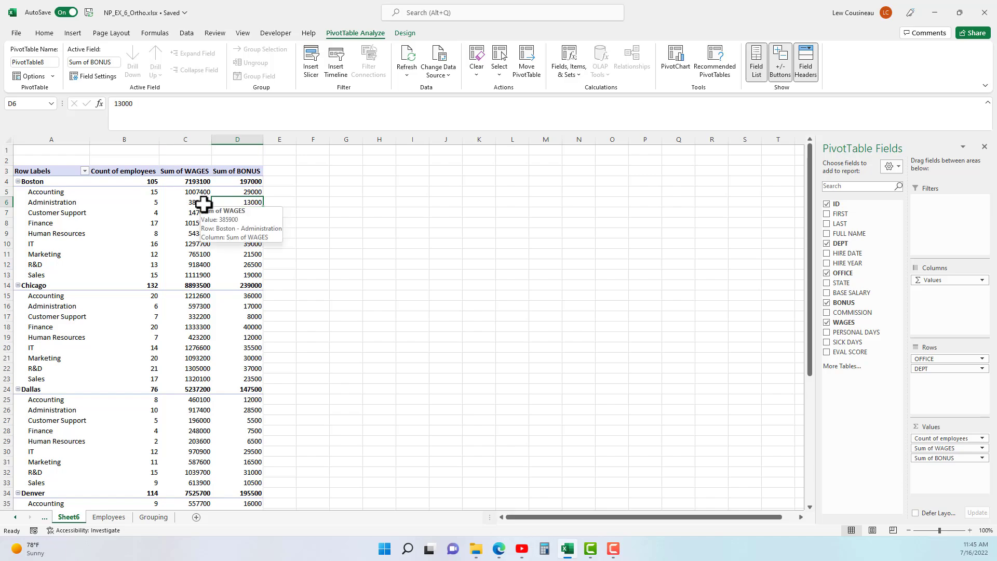
pyautogui.click(245, 193)
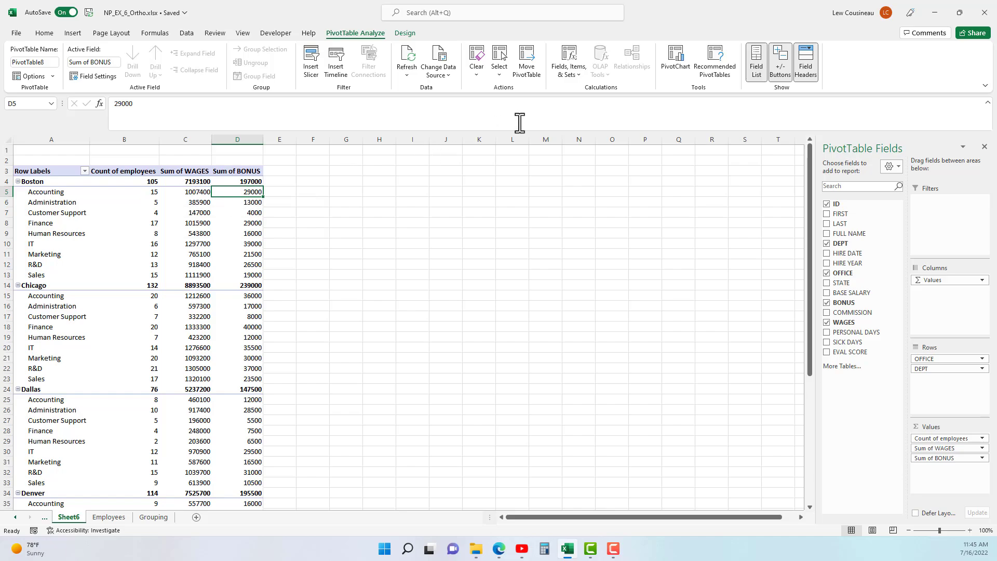
# Start a new calculated field named Bonus Percentage.
pyautogui.click(572, 72)
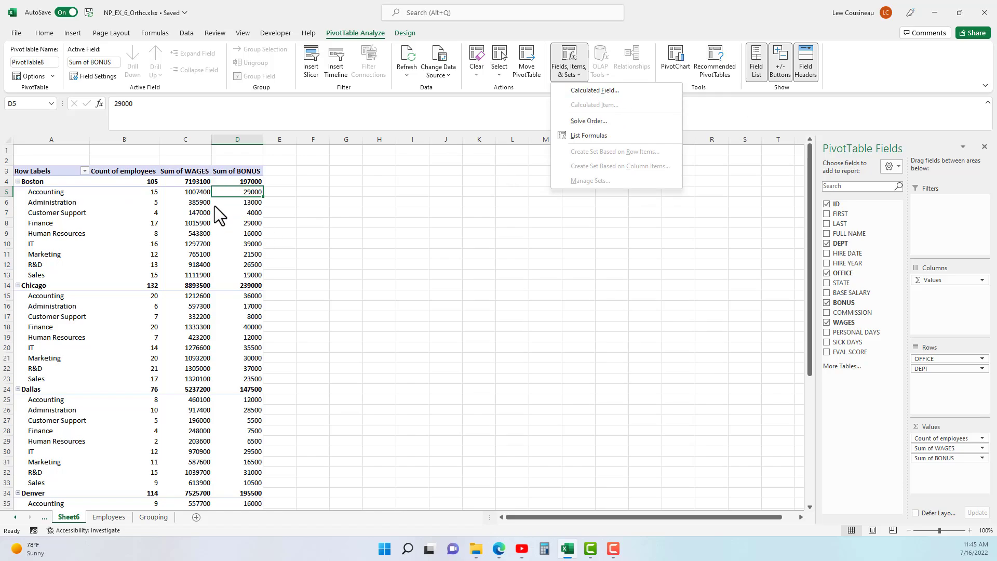
pyautogui.click(607, 92)
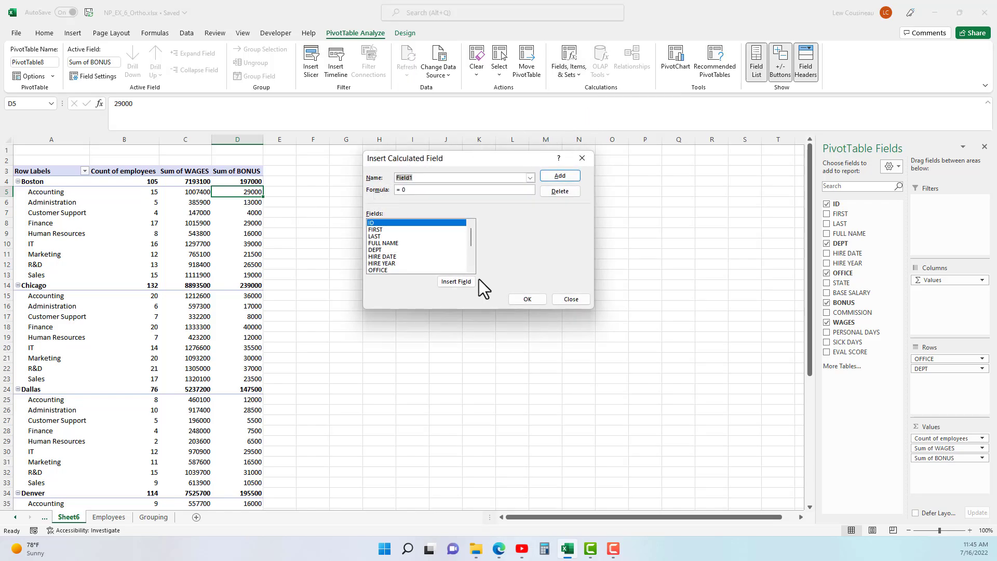
pyautogui.write('Bonuse')
pyautogui.press('BackSpace')
pyautogui.write('Percentage')
# Give the field the formula =BONUS/WAGES and add it to the pivot values.
pyautogui.click(425, 190)
pyautogui.moveTo(474, 236); pyautogui.dragTo(472, 261)
pyautogui.doubleClick(394, 256)
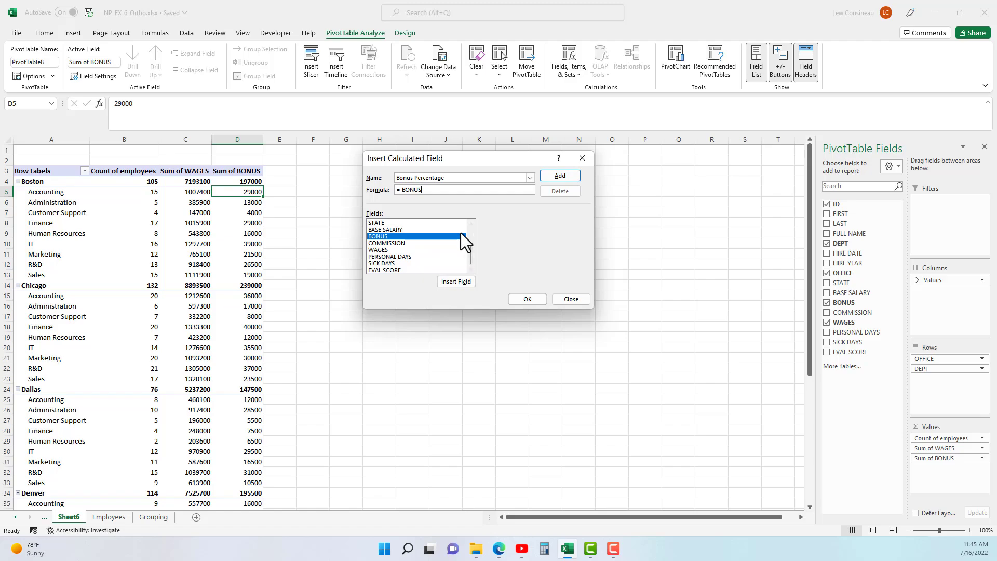
pyautogui.doubleClick(389, 250)
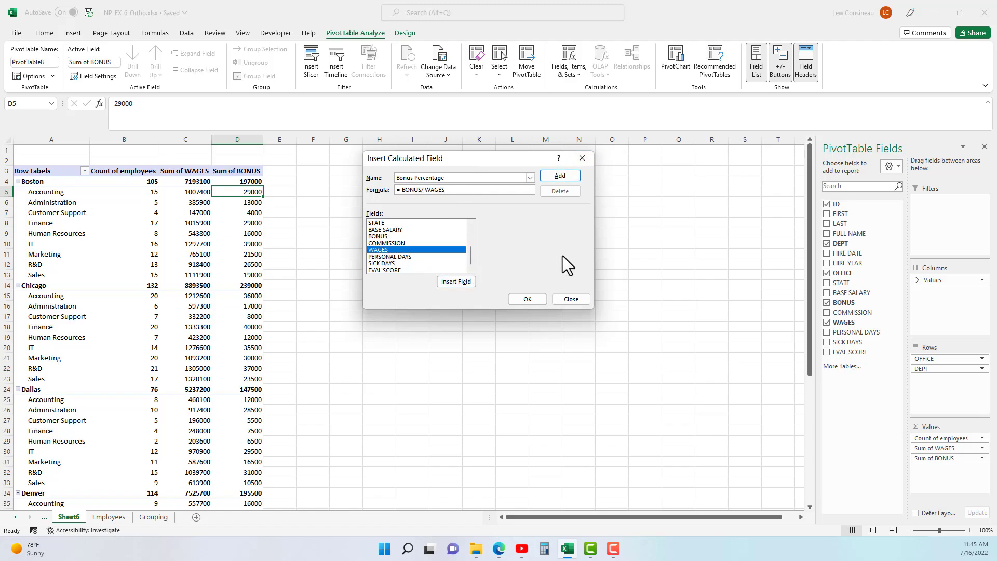
pyautogui.click(559, 177)
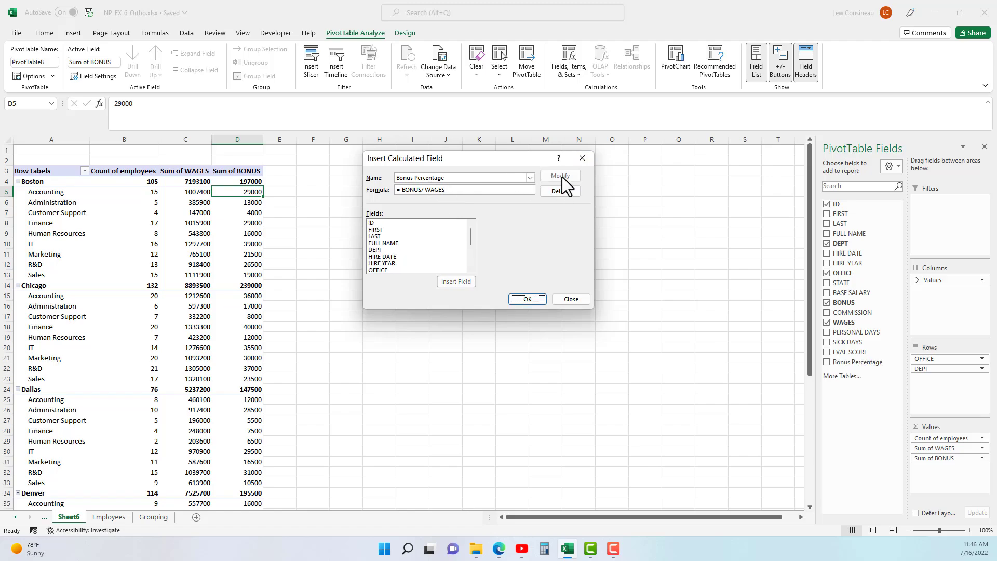
pyautogui.click(532, 301)
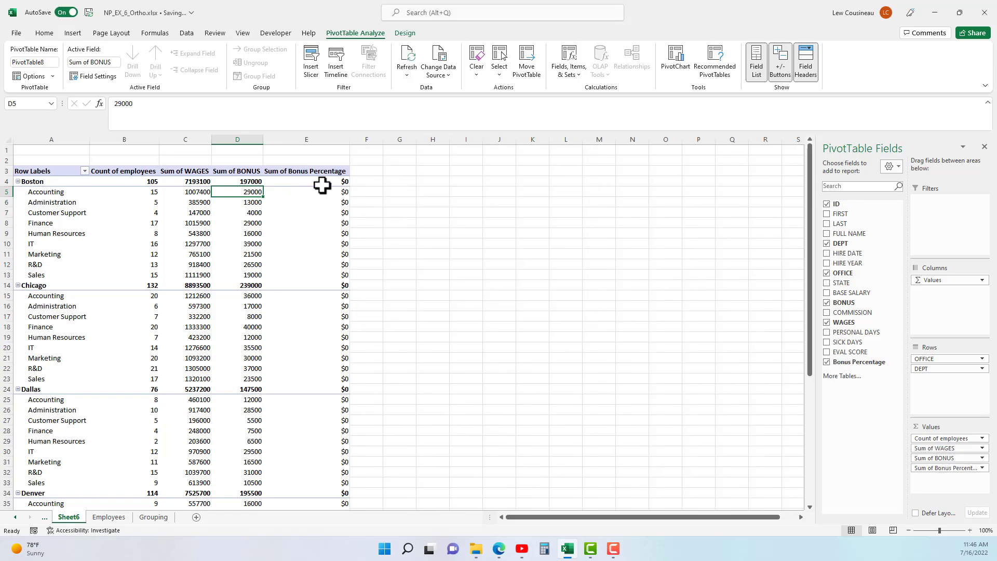
# Inspect the Sum of Bonus Percentage header and Boston's values.
pyautogui.click(314, 171)
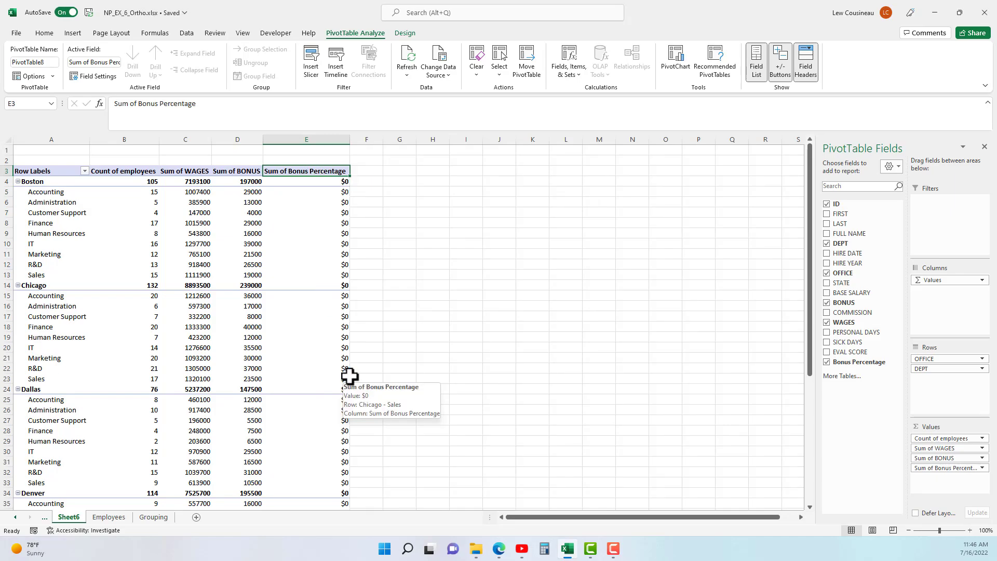
pyautogui.moveTo(338, 195); pyautogui.dragTo(324, 285)
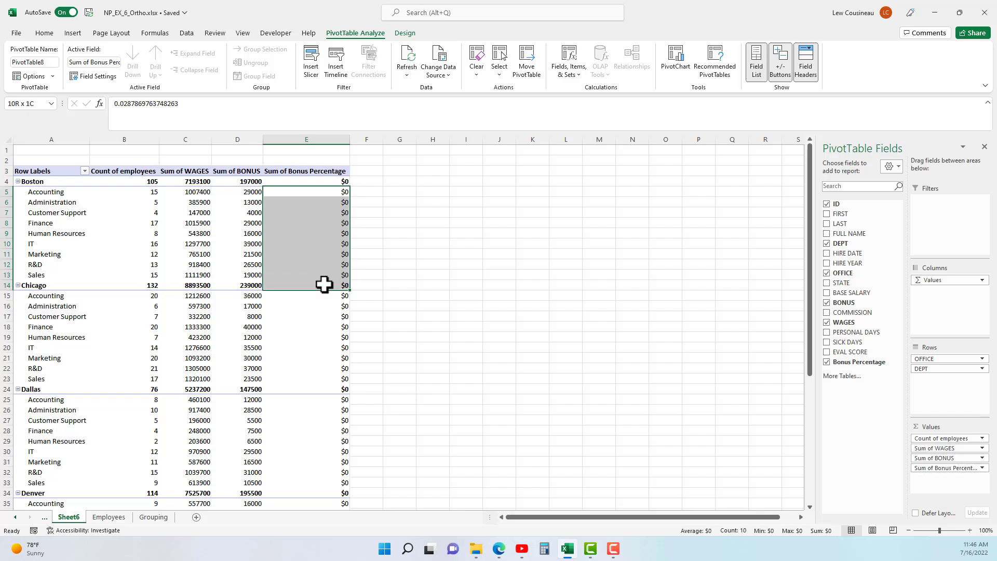
pyautogui.click(319, 172)
# Format the Sum of Bonus Percentage values as Percentage with 2 decimals, e.g. Boston 2.74%.
pyautogui.rightClick(319, 172)
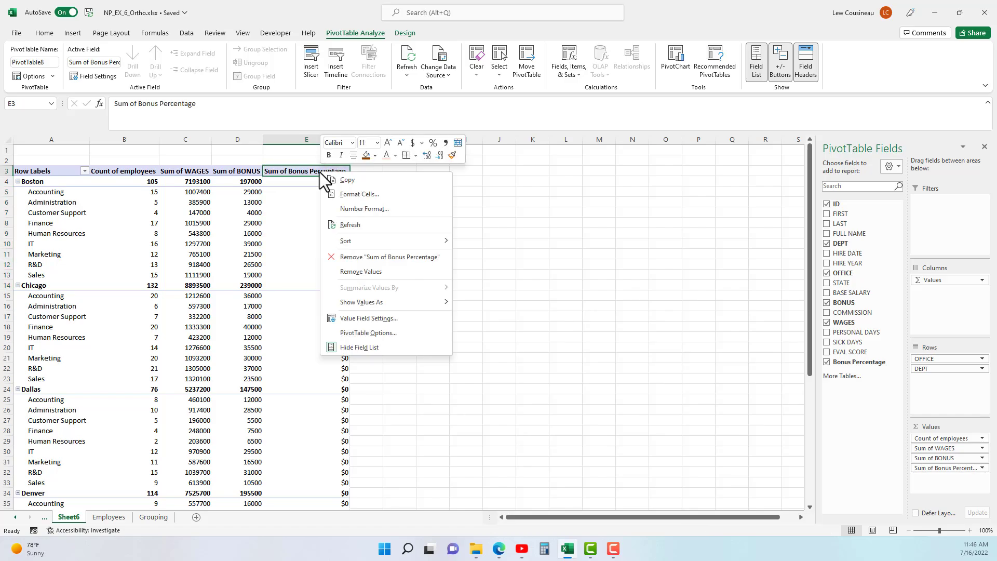
pyautogui.click(352, 211)
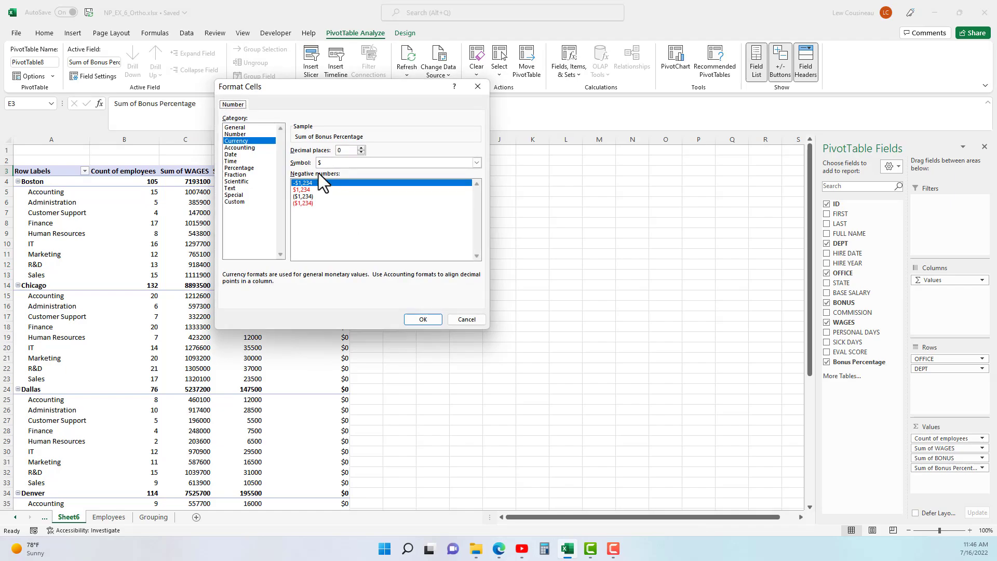
pyautogui.click(238, 168)
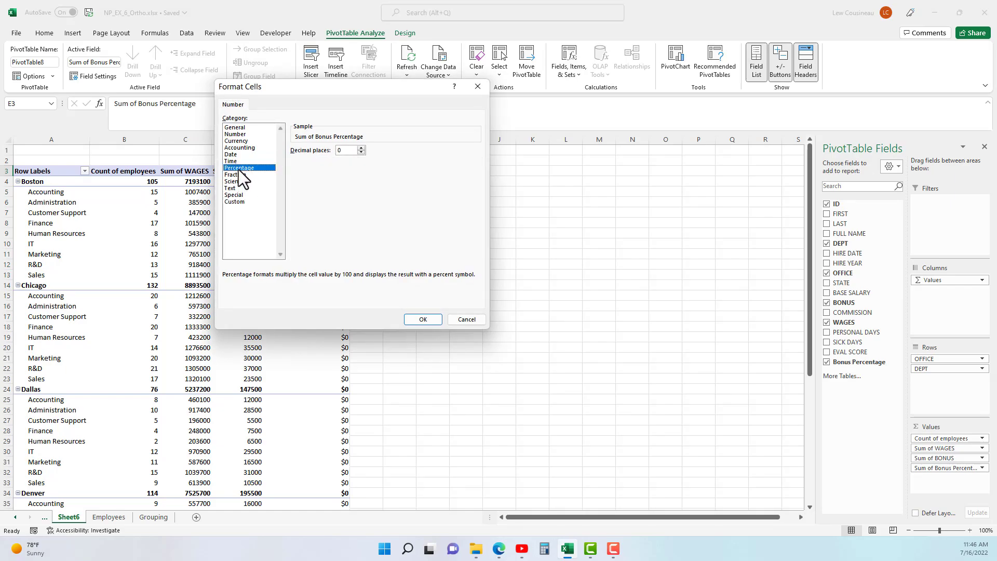
pyautogui.click(427, 321)
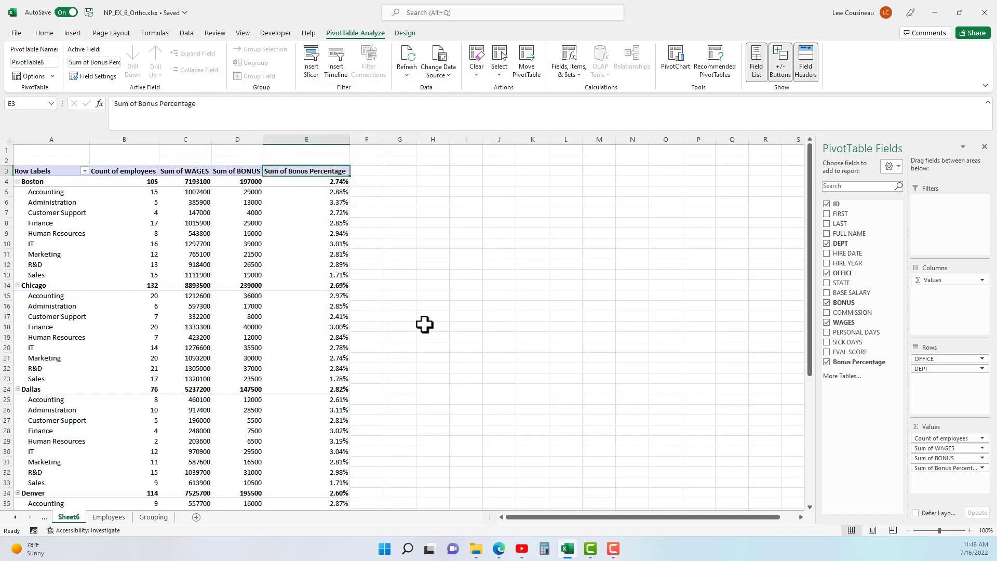
pyautogui.moveTo(334, 182); pyautogui.dragTo(333, 292)
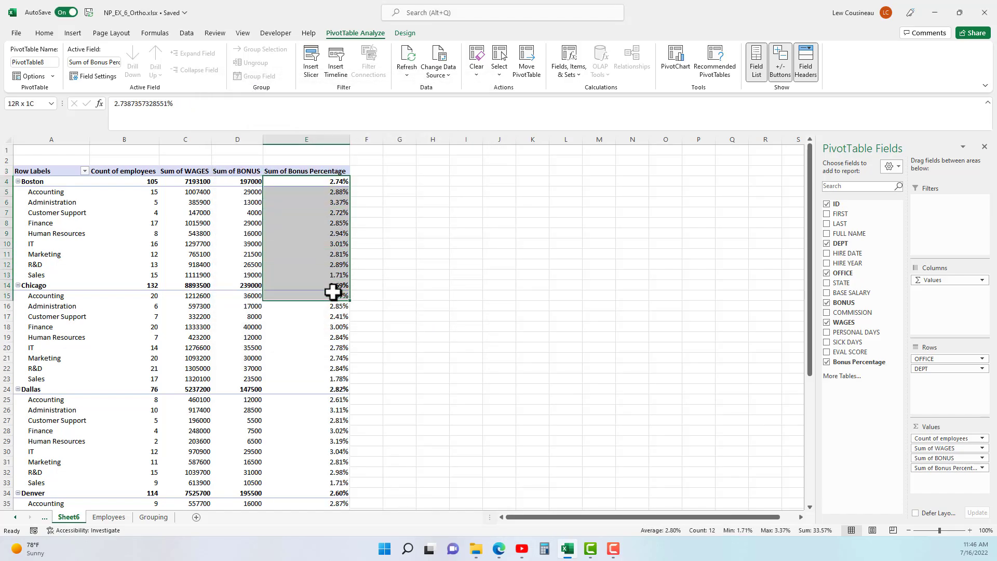
pyautogui.click(318, 170)
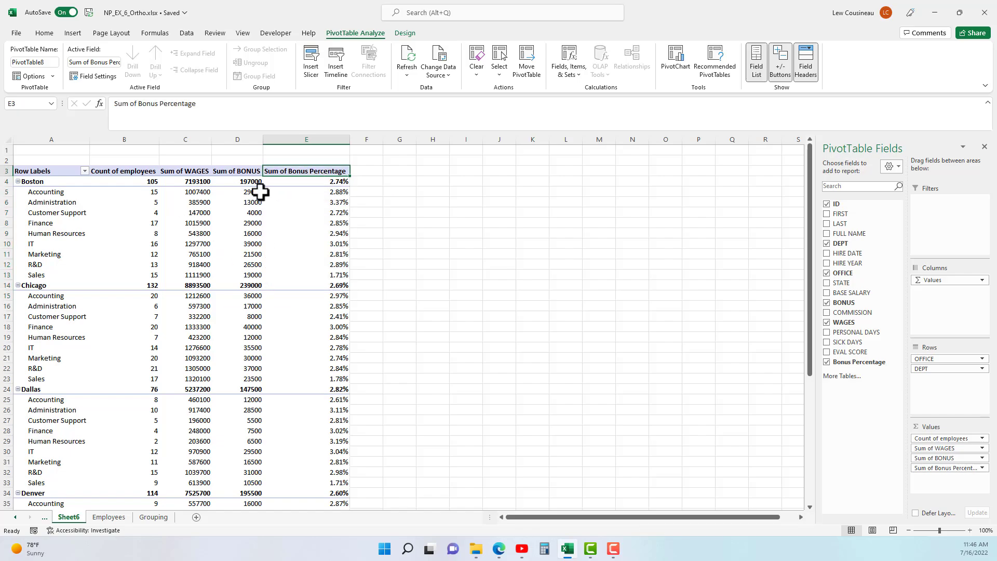
# Change the Bonus Percentage value field to summarize by Average instead of Sum.
pyautogui.rightClick(310, 172)
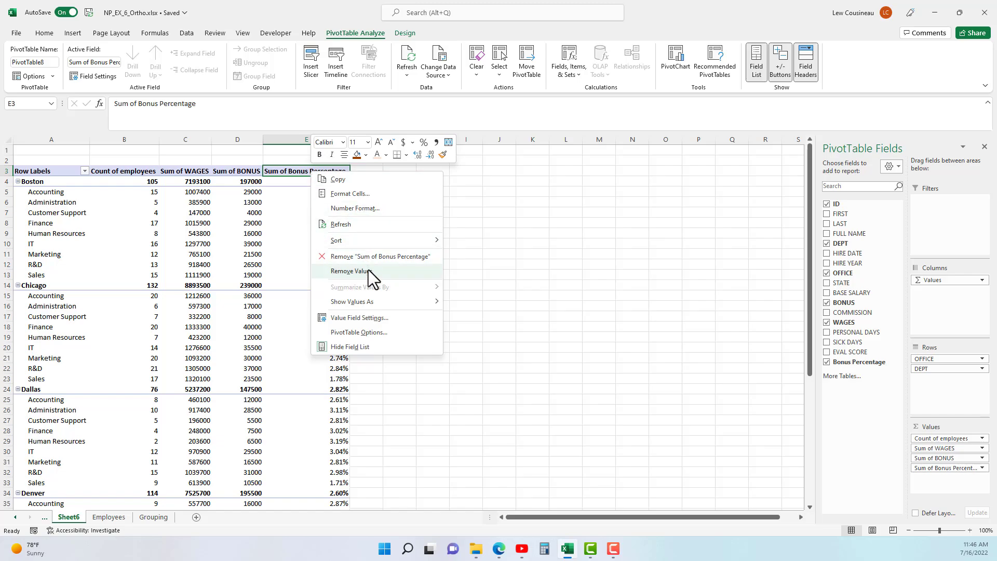
pyautogui.click(302, 258)
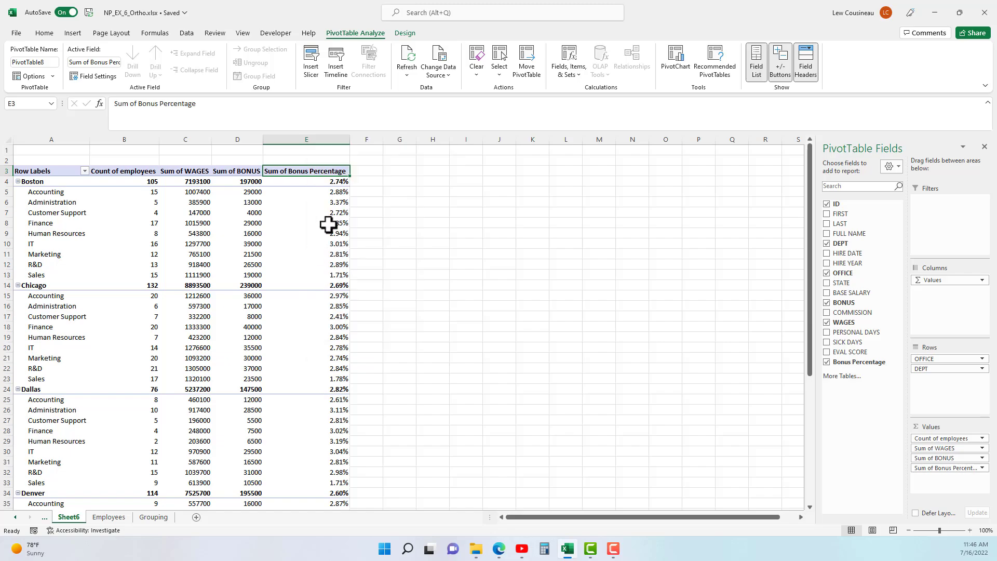
pyautogui.rightClick(322, 202)
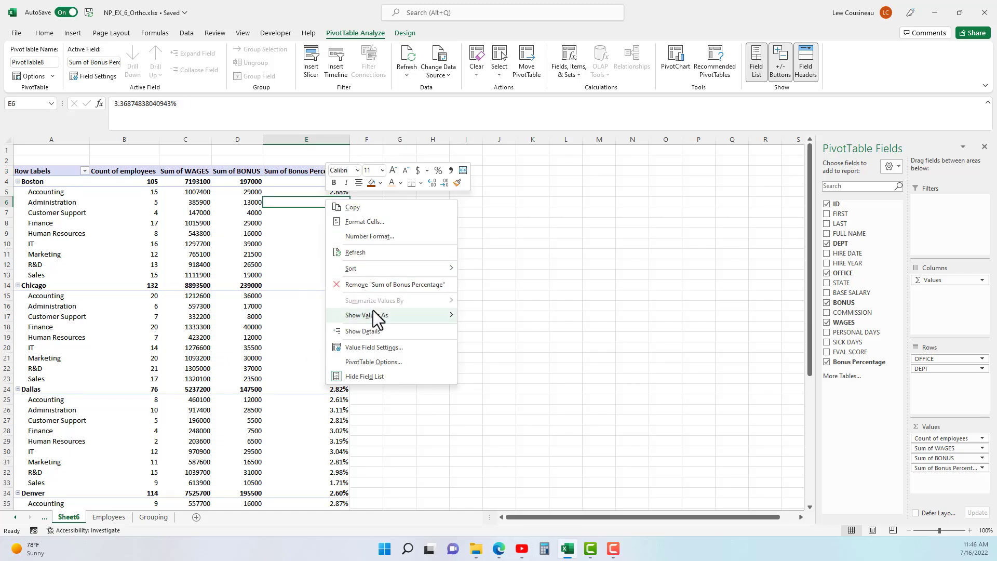
pyautogui.click(297, 201)
pyautogui.click(302, 194)
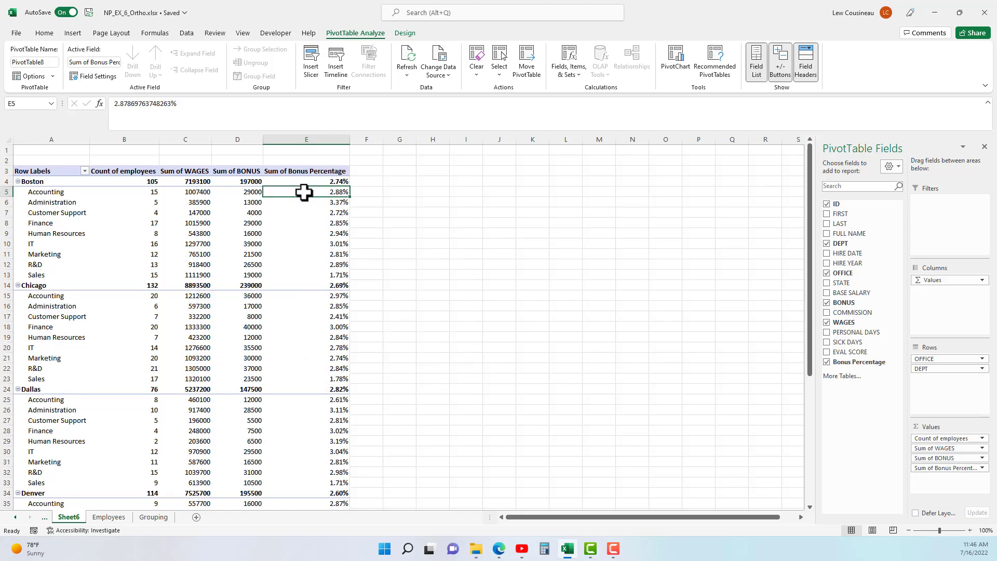
pyautogui.click(981, 468)
pyautogui.click(952, 469)
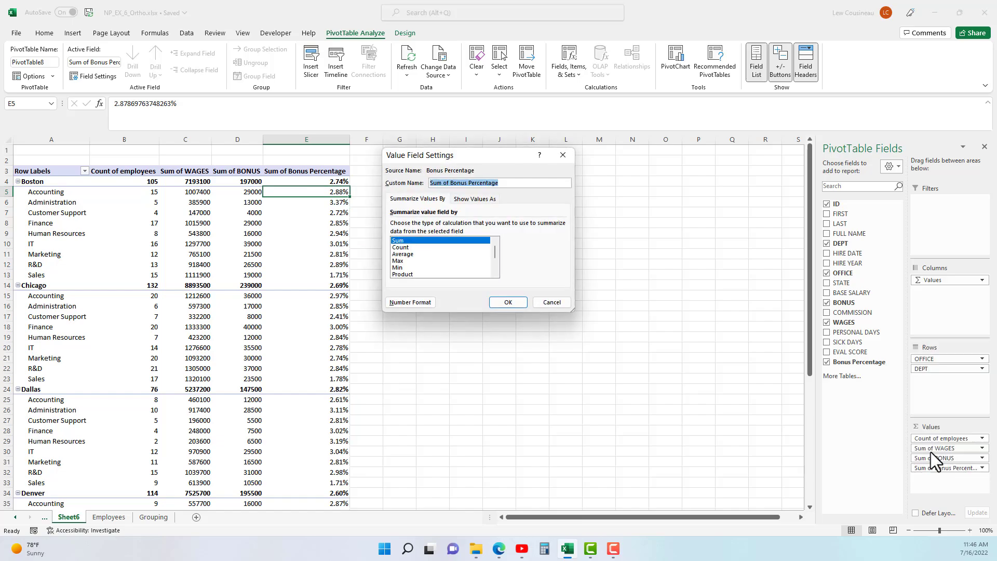
pyautogui.click(401, 254)
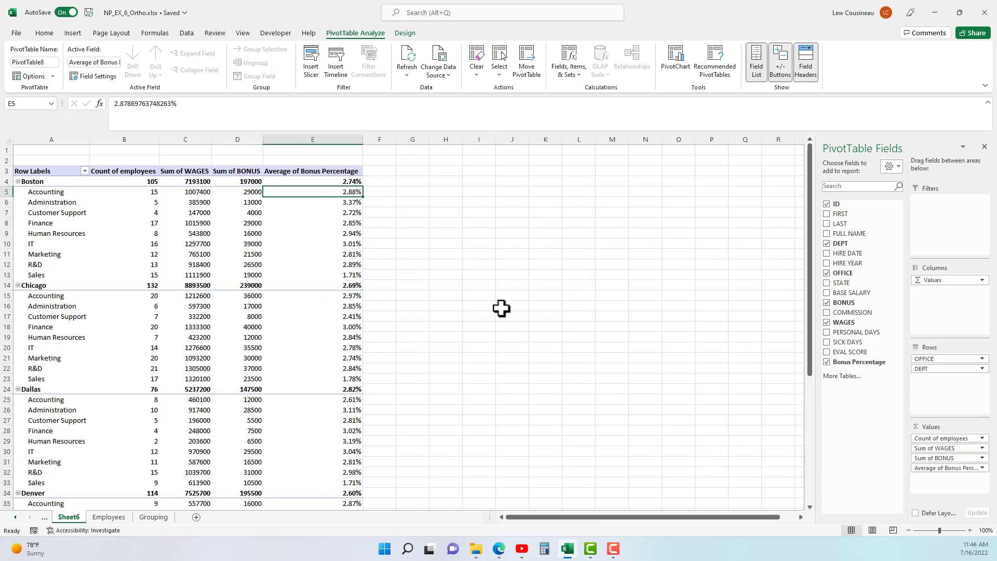
pyautogui.click(507, 302)
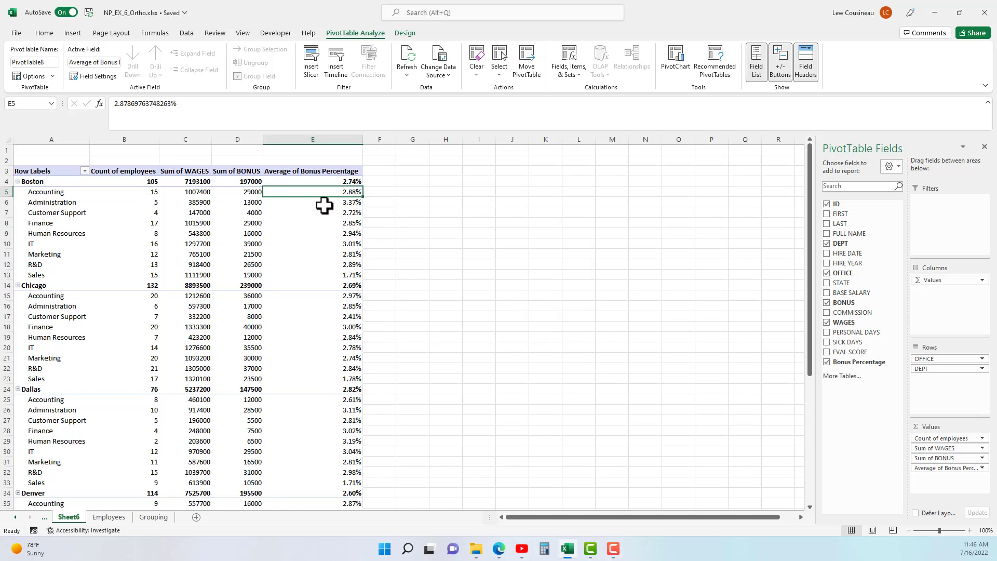
pyautogui.click(569, 64)
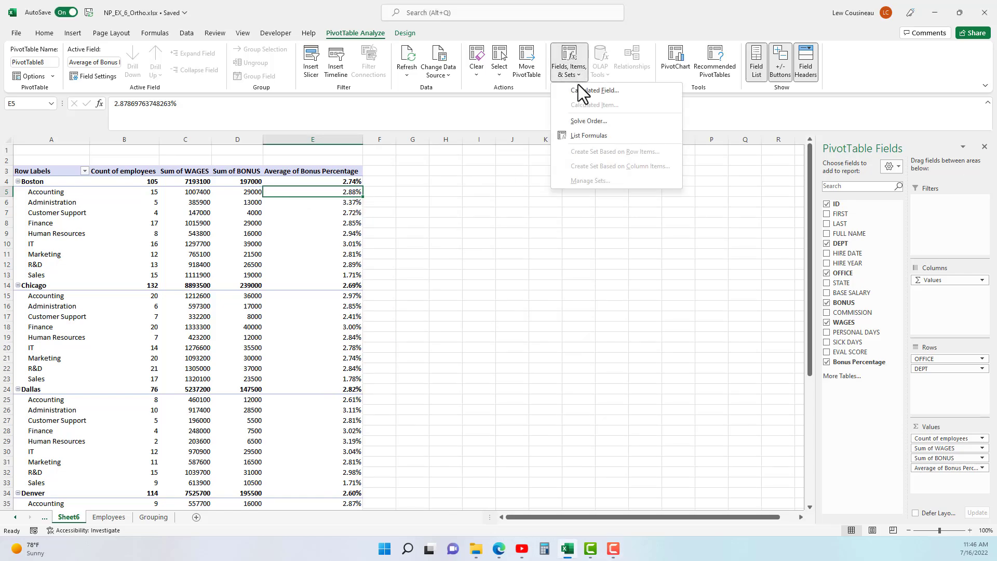
pyautogui.click(580, 91)
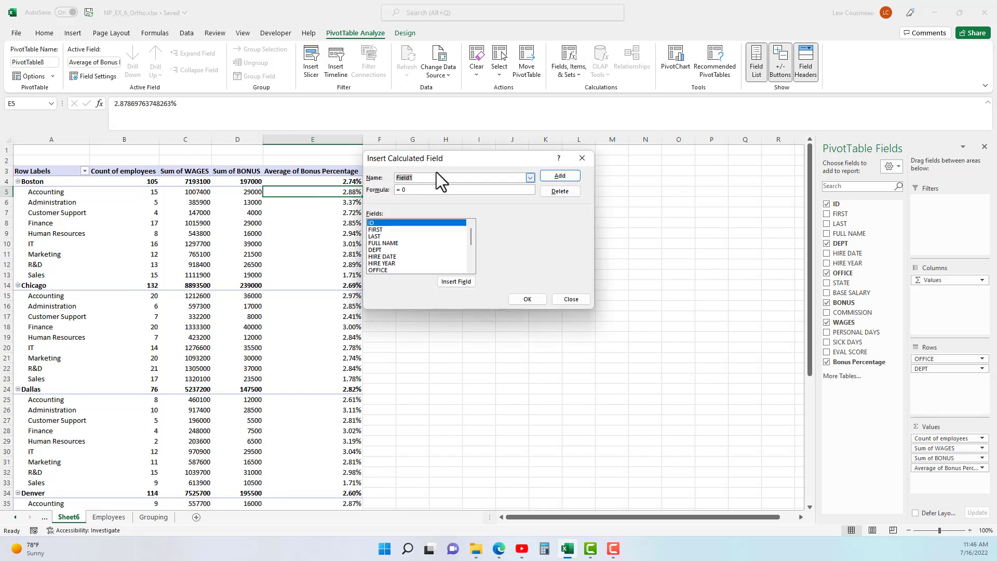
pyautogui.click(529, 178)
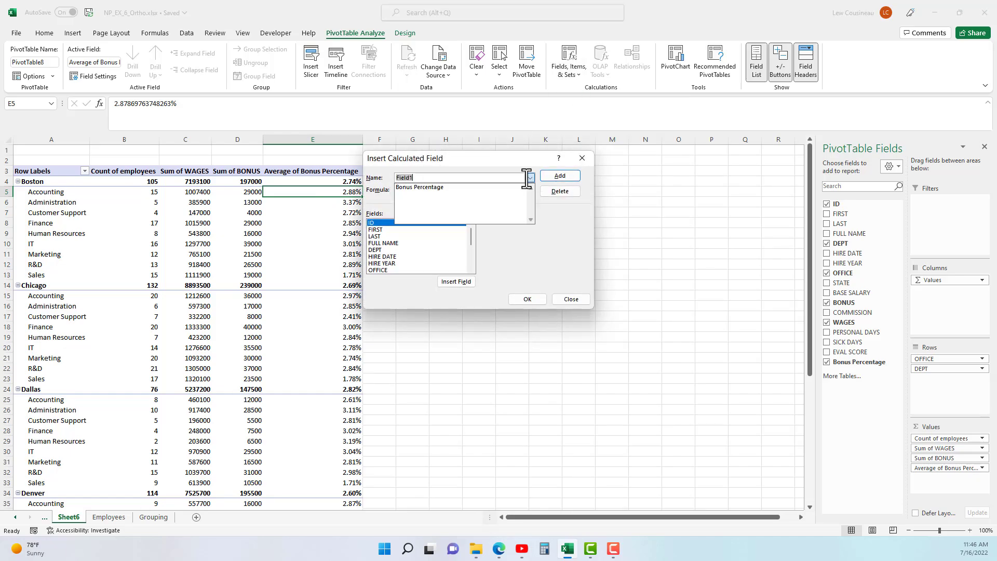
pyautogui.click(435, 188)
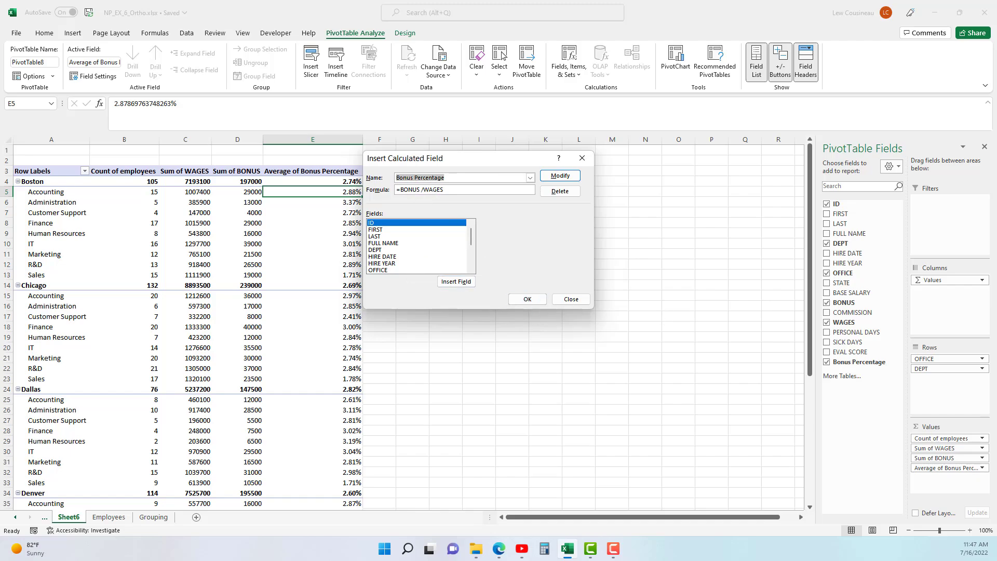
pyautogui.click(571, 299)
pyautogui.click(202, 193)
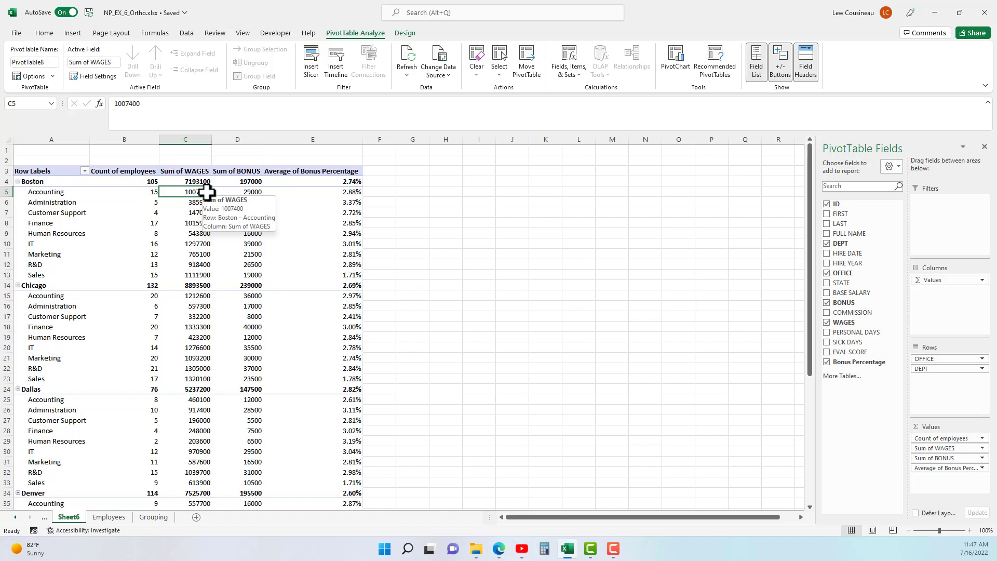
pyautogui.moveTo(251, 194); pyautogui.dragTo(259, 279)
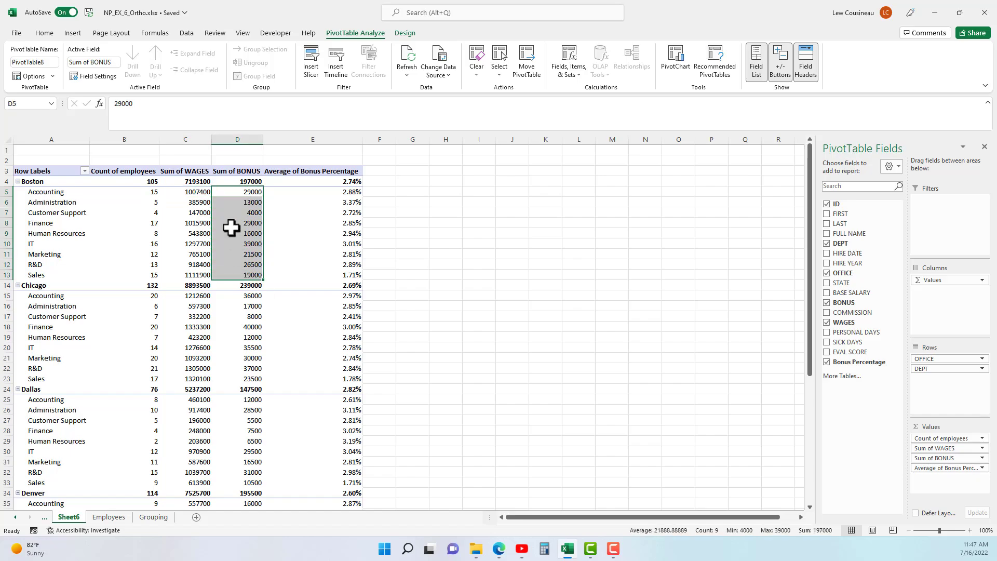
pyautogui.click(199, 192)
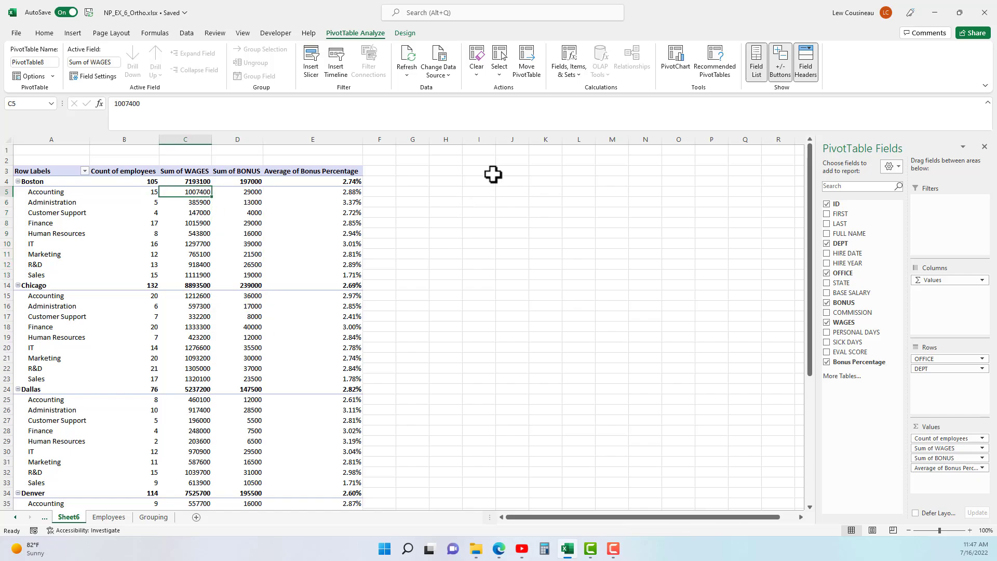
# Create a New Bonus calculated field with formula =WAGES*3.5 in the PivotTable values.
pyautogui.click(584, 77)
pyautogui.click(585, 92)
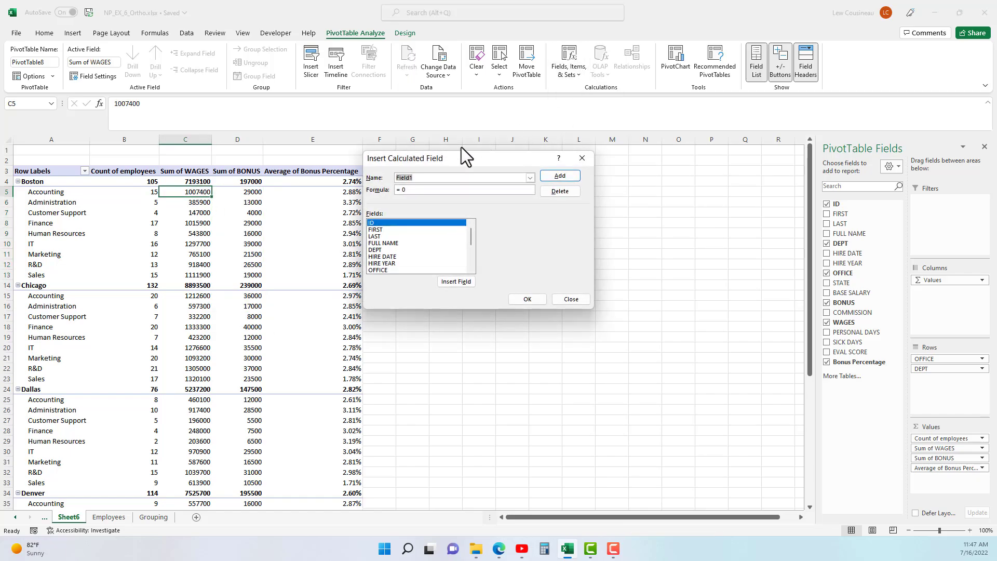
pyautogui.write('New Bonus')
pyautogui.moveTo(472, 238); pyautogui.dragTo(473, 254)
pyautogui.click(387, 264)
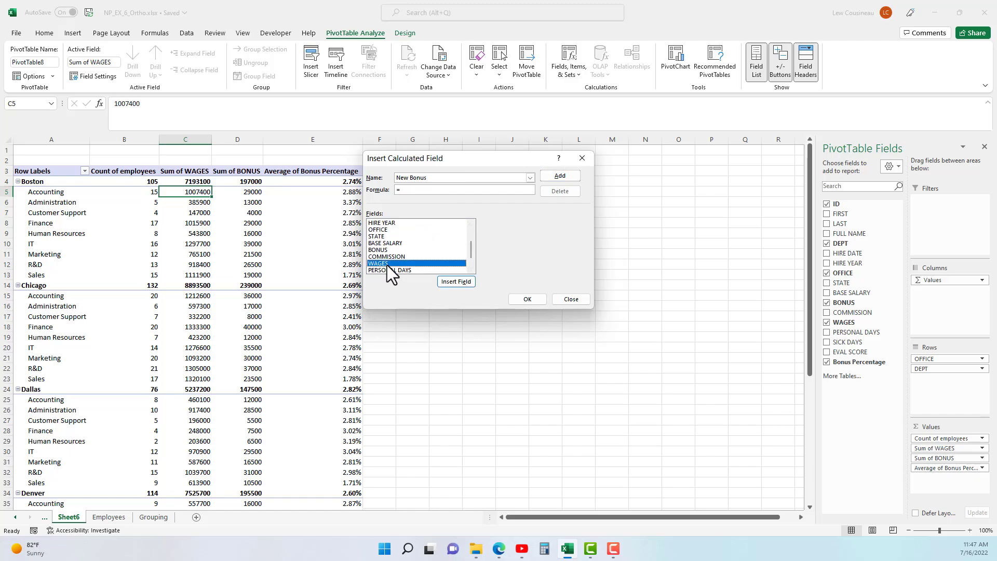
pyautogui.doubleClick(387, 265)
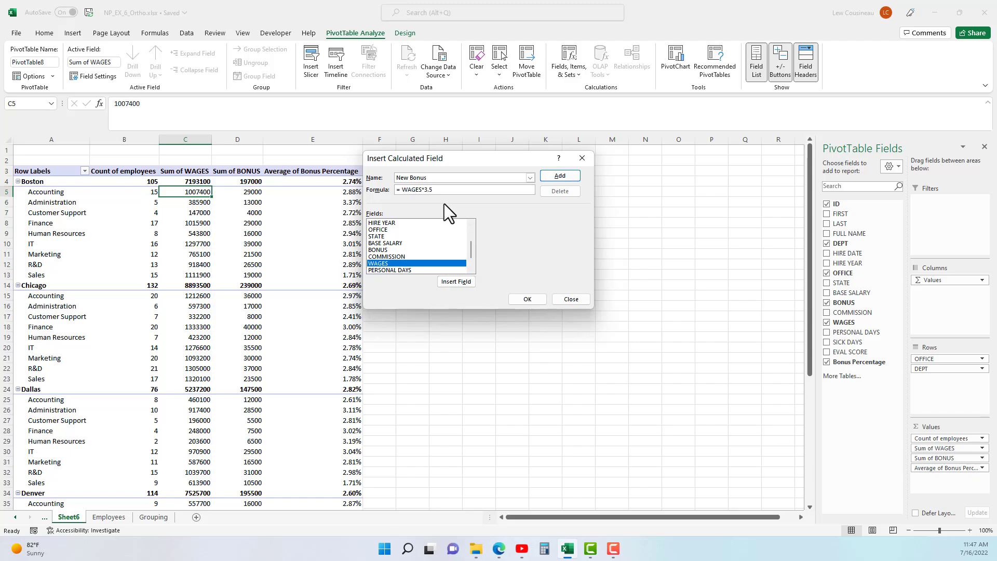
pyautogui.click(534, 299)
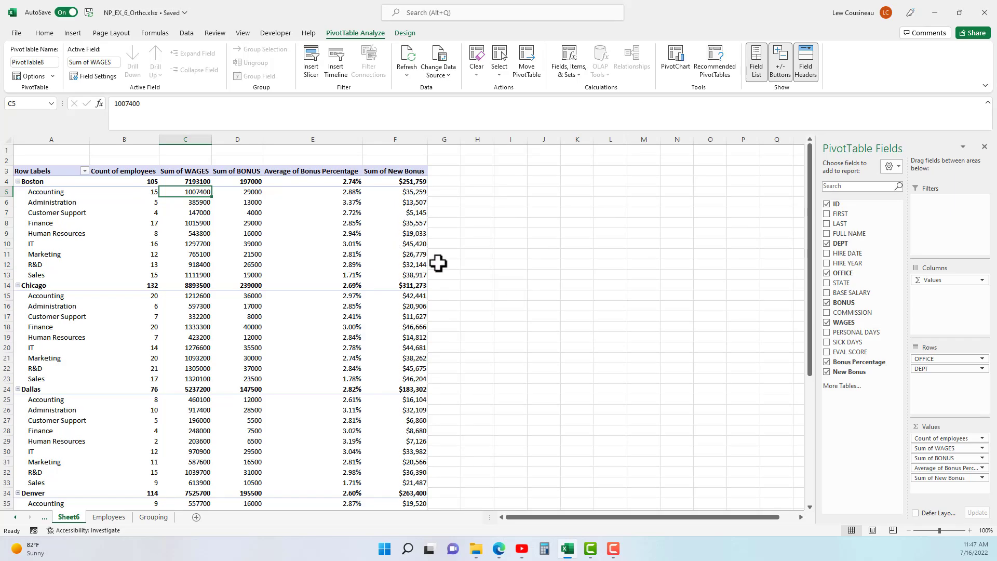
pyautogui.moveTo(251, 244); pyautogui.dragTo(415, 283)
# Retitle the Sum of New Bonus header as 'Bonus', getting past the duplicate-name warning.
pyautogui.click(416, 284)
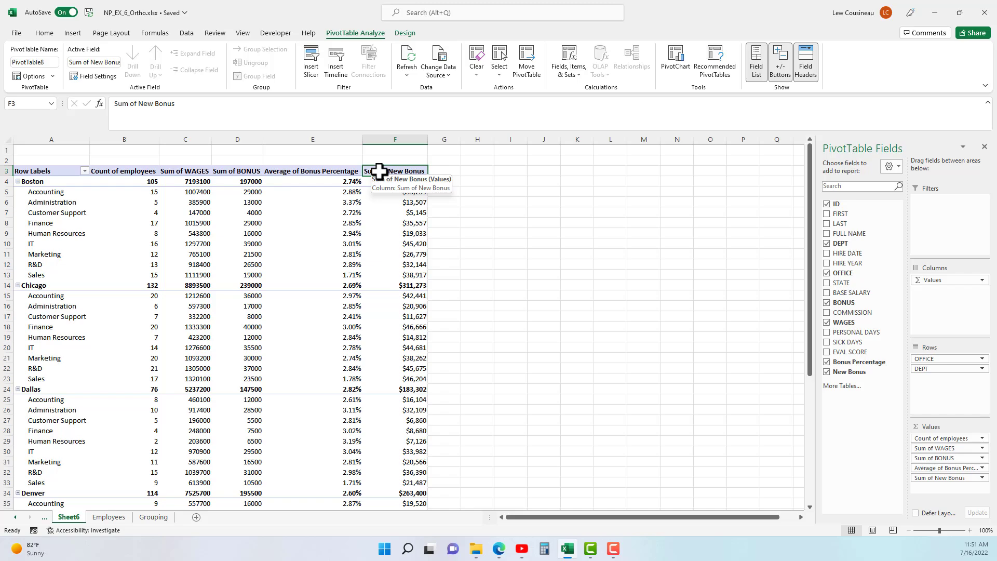
pyautogui.write('Bon')
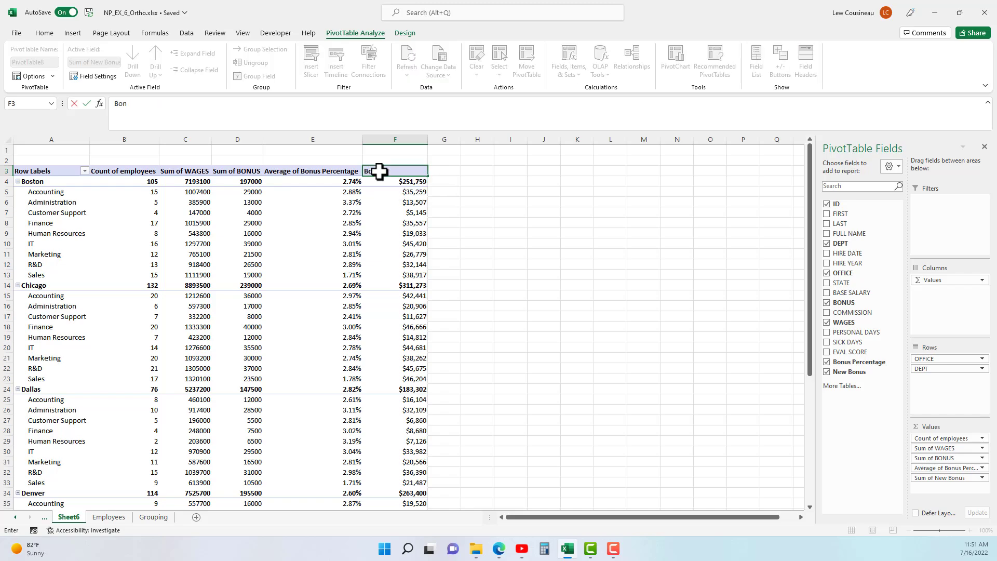
pyautogui.write('us')
pyautogui.press('Return')
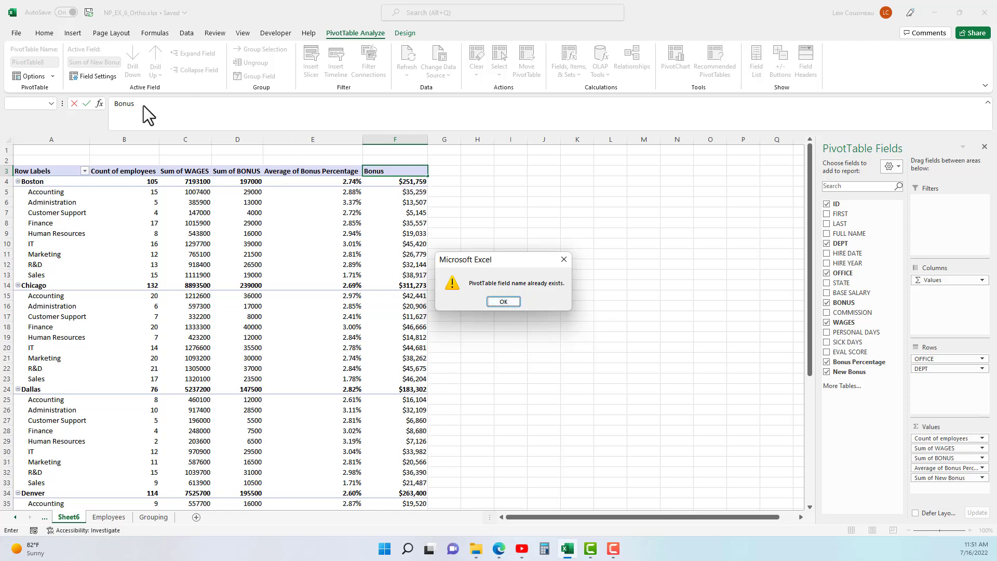
pyautogui.click(507, 302)
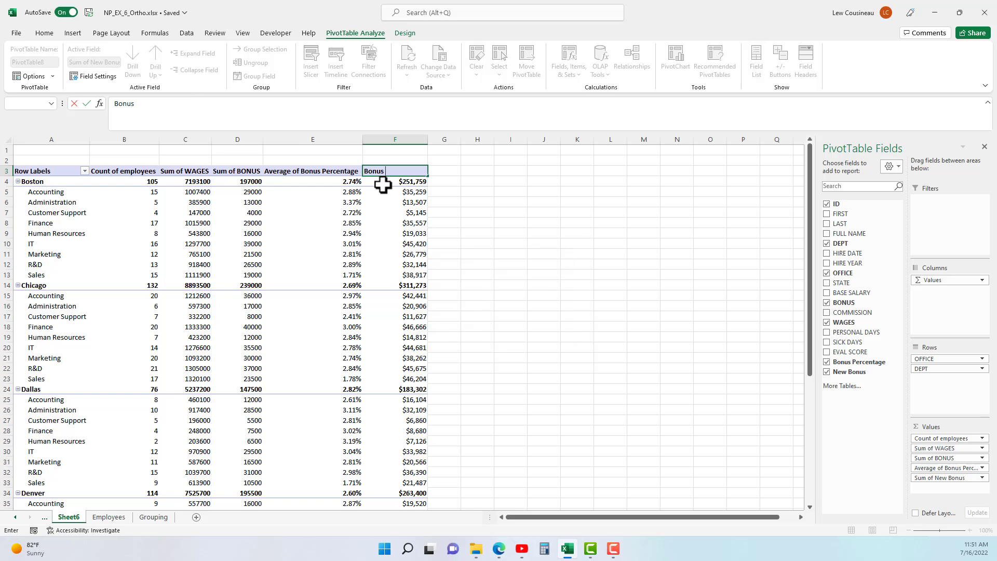
pyautogui.press('Return')
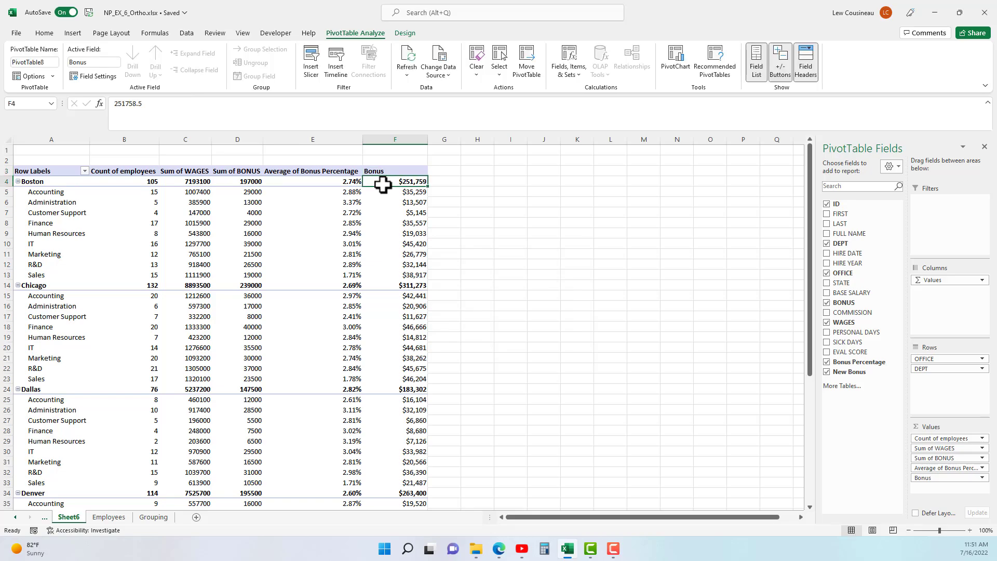
pyautogui.click(394, 172)
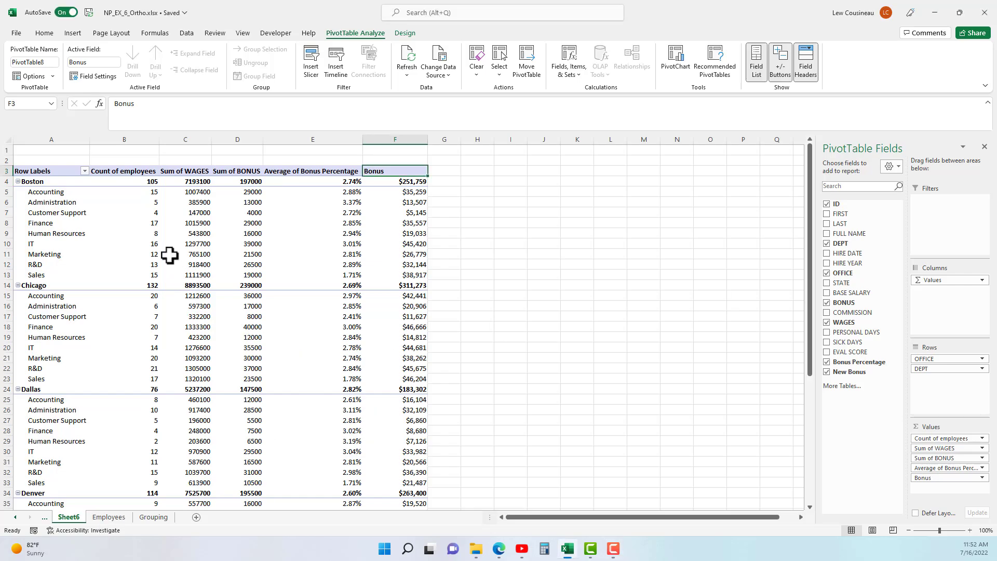
# Go to the Employees sheet and select the Accounting entries in the DEPT column.
pyautogui.click(342, 206)
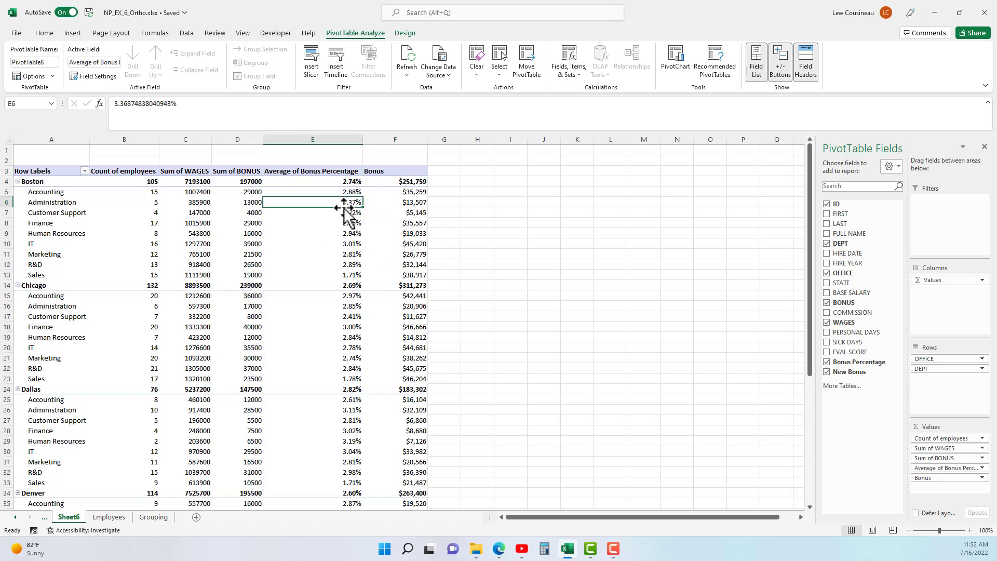
pyautogui.click(110, 517)
pyautogui.scroll(2, 358, 187)
pyautogui.moveTo(343, 198); pyautogui.dragTo(570, 200)
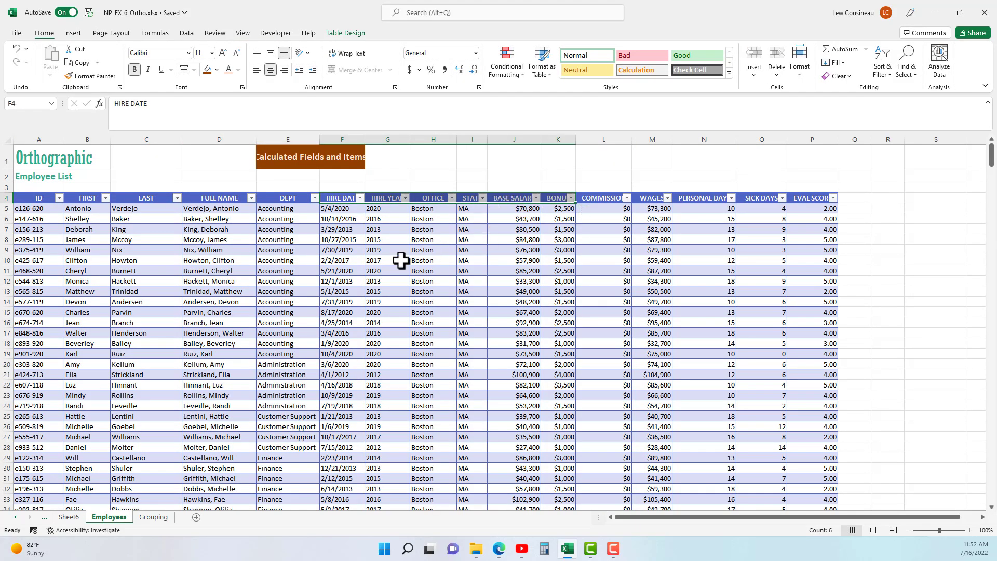
pyautogui.moveTo(282, 211); pyautogui.dragTo(280, 338)
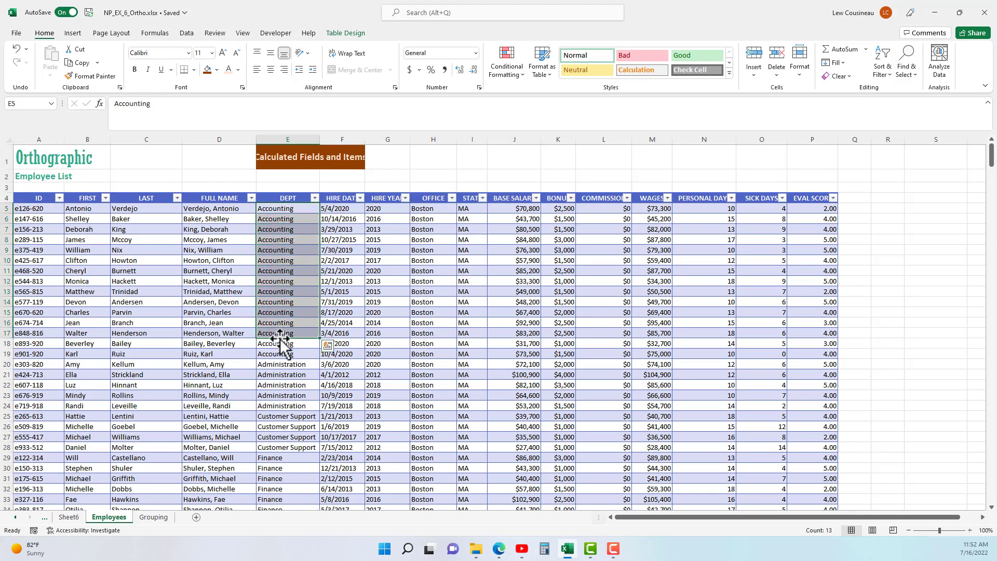